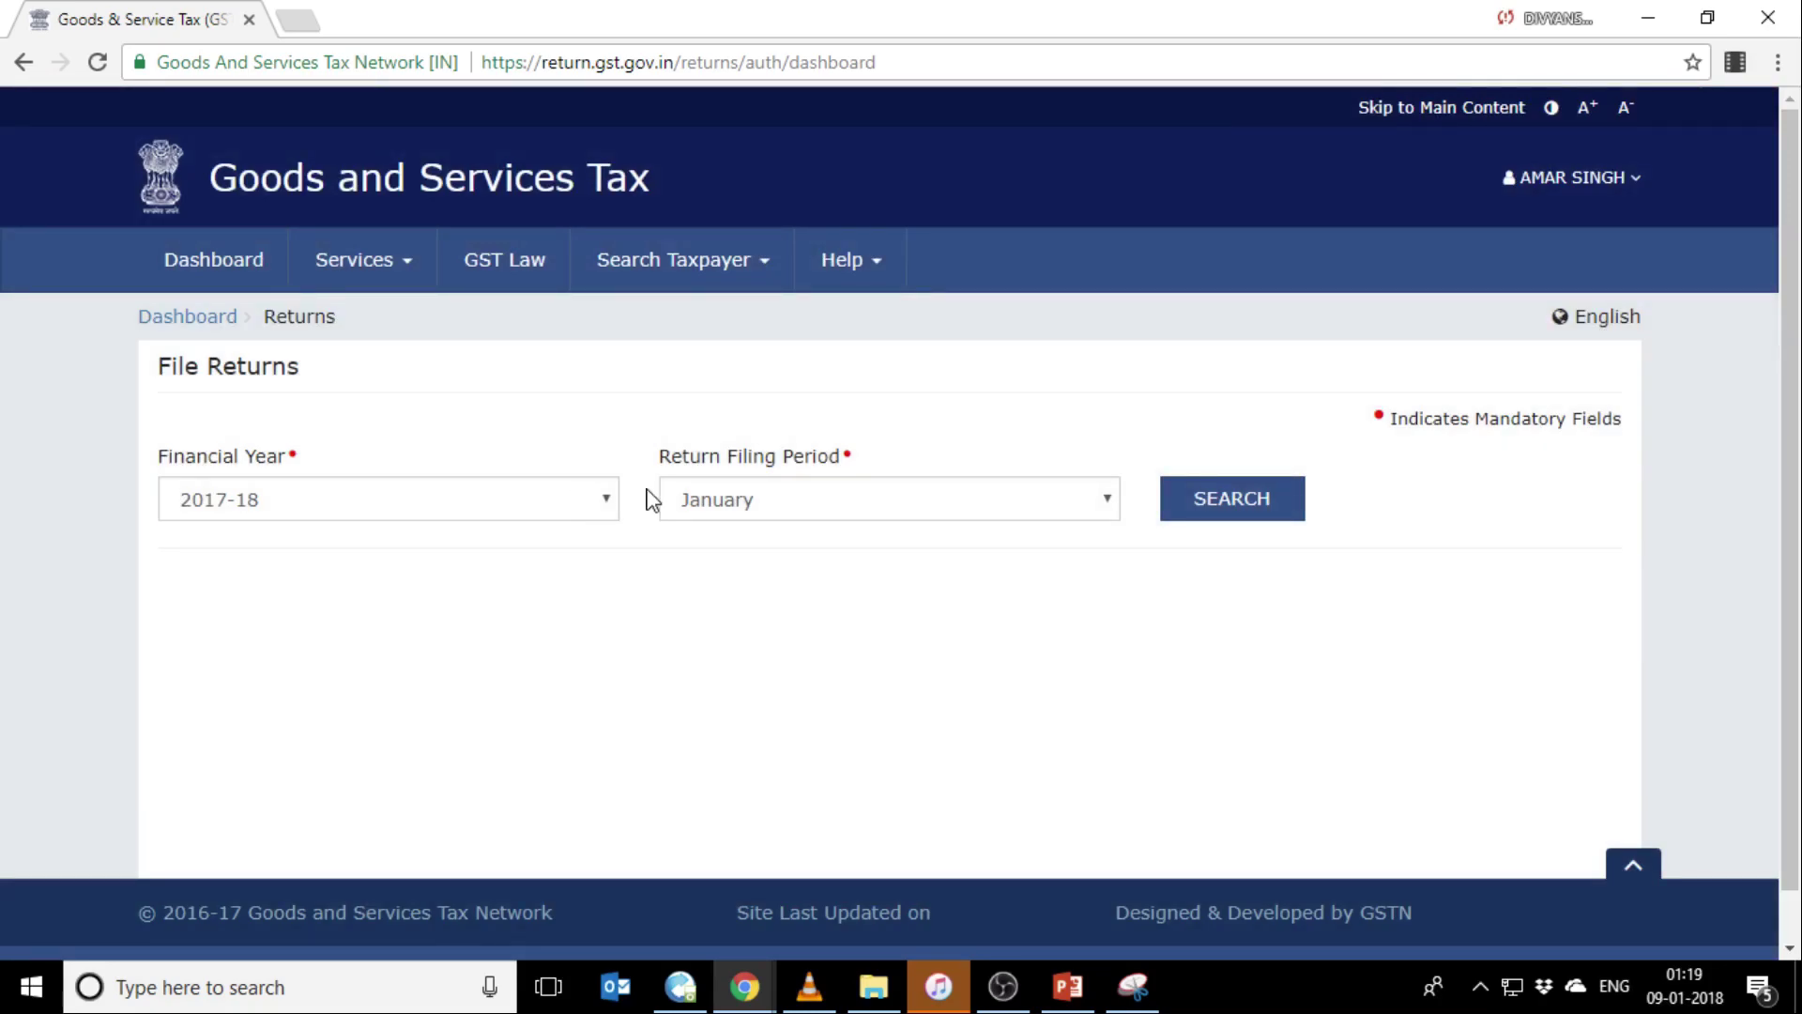
Step: Find the returns for financial year 2017-18, period December, and open GSTR1 for online preparation
{"action": "left_click", "coordinate": [864, 508]}
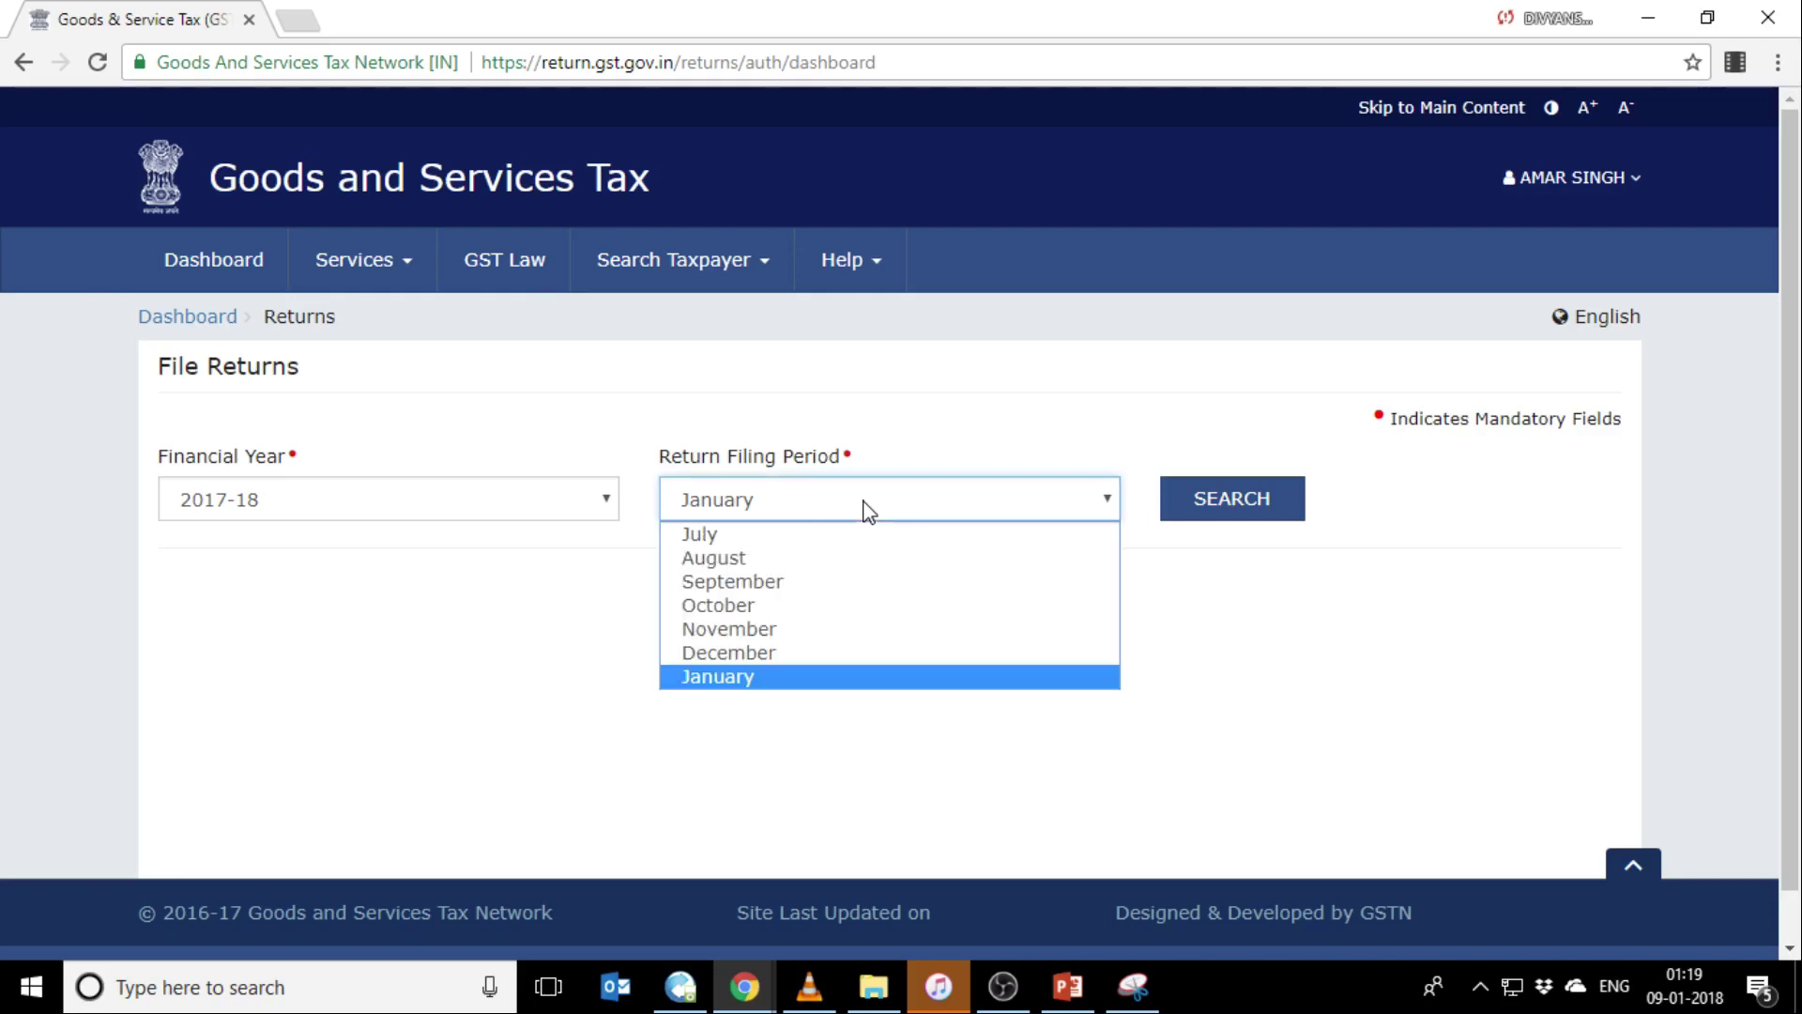
{"action": "left_click", "coordinate": [819, 661]}
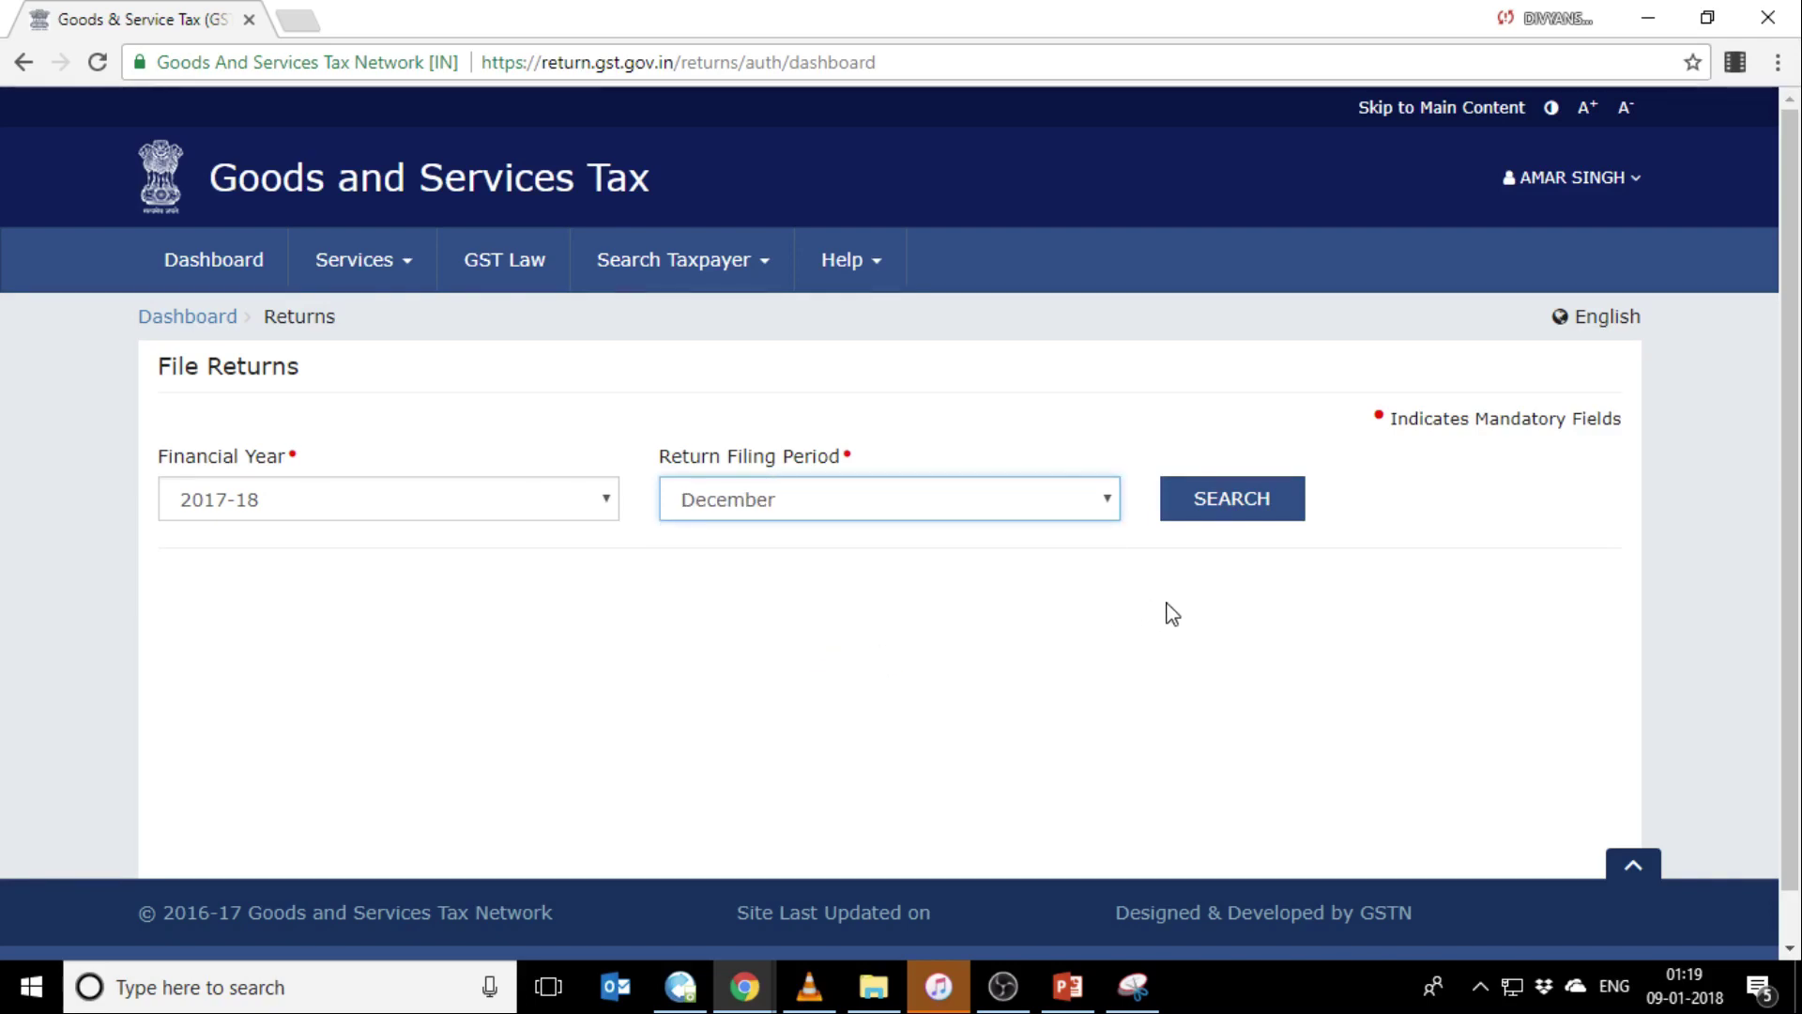
{"action": "left_click", "coordinate": [1262, 507]}
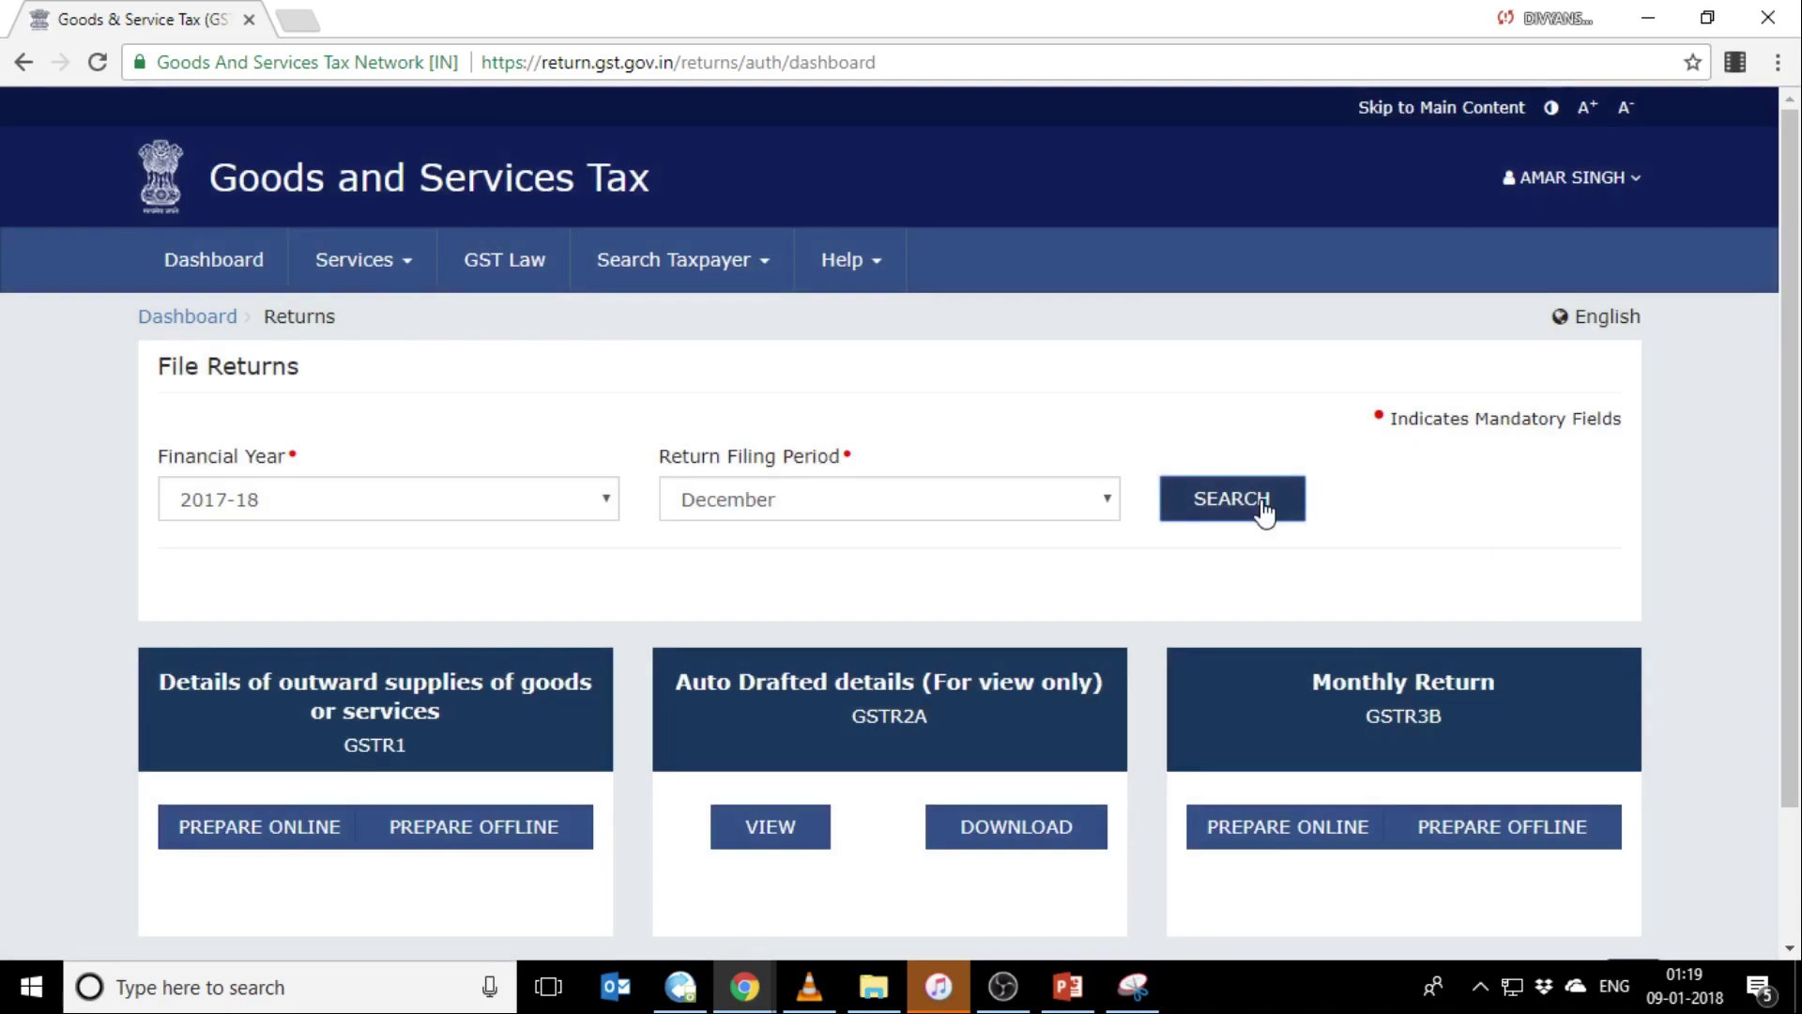
{"action": "left_click", "coordinate": [263, 850]}
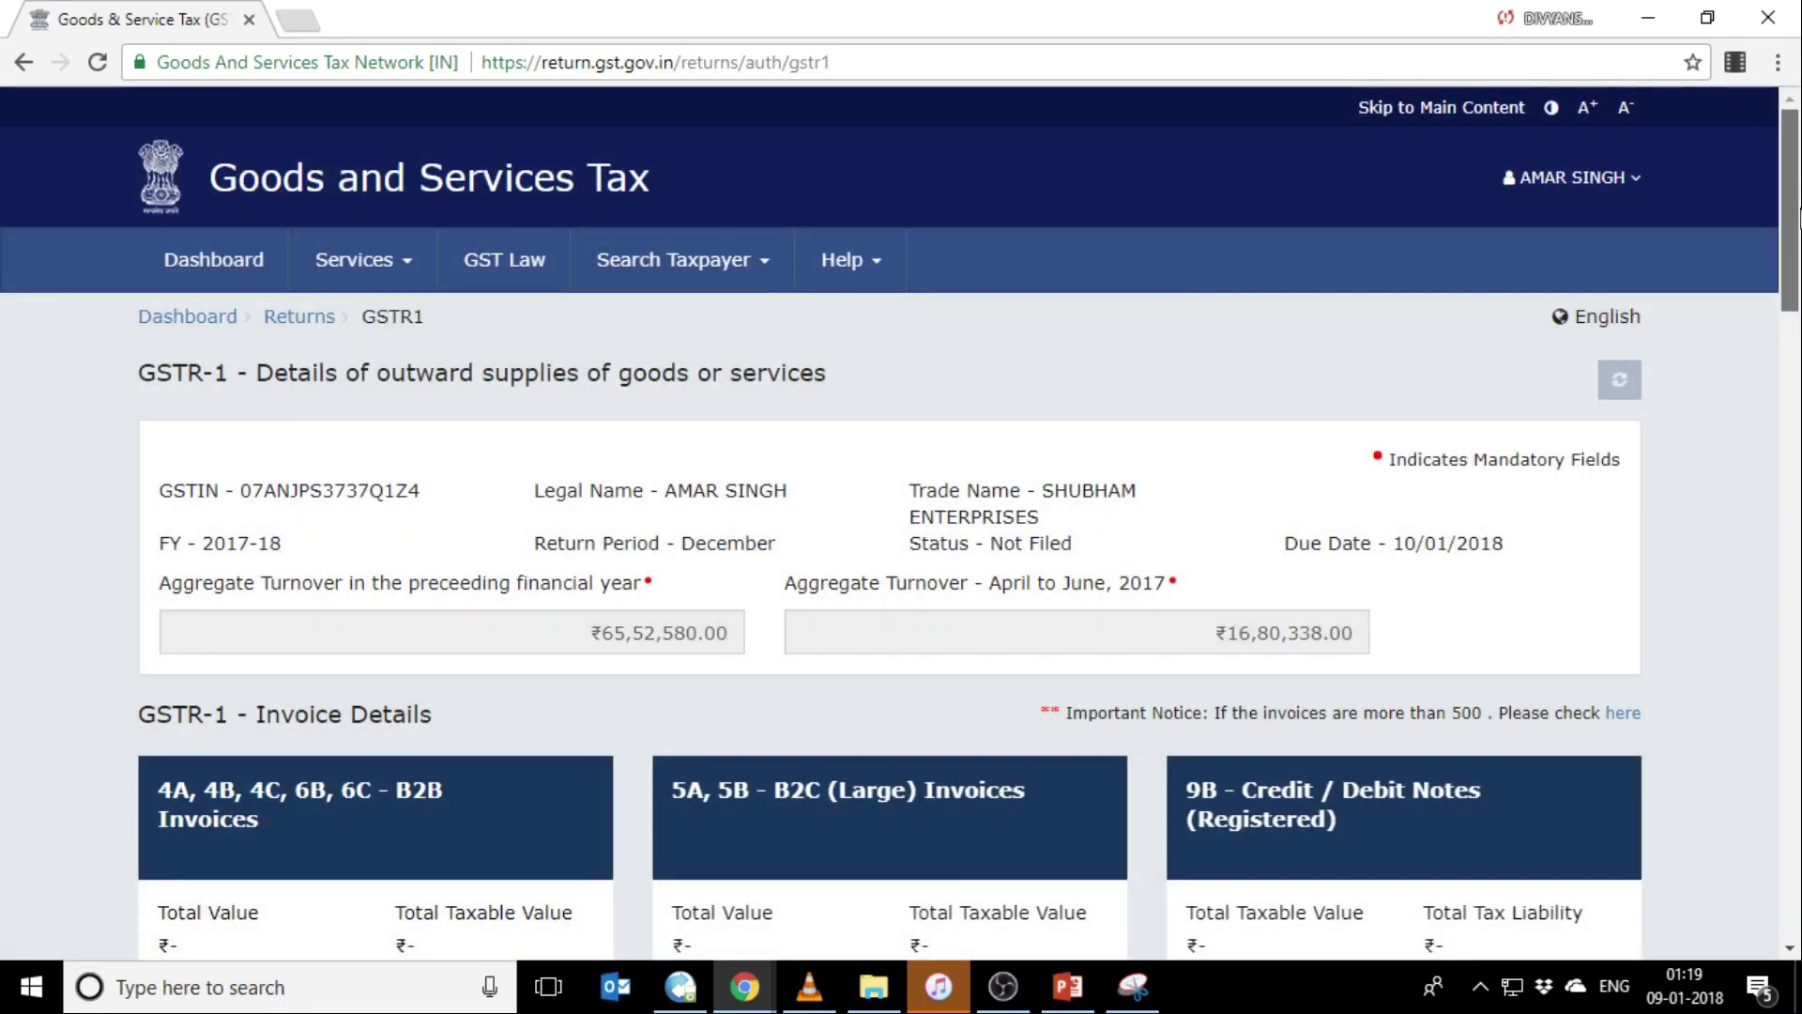
Step: Examine the GSTR-1 Invoice Details and Other Details sections, including the amendment tables 9A, 9C, 10, 11A and 11B
{"action": "scroll", "coordinate": [1395, 471], "scroll_direction": "down", "scroll_amount": 3}
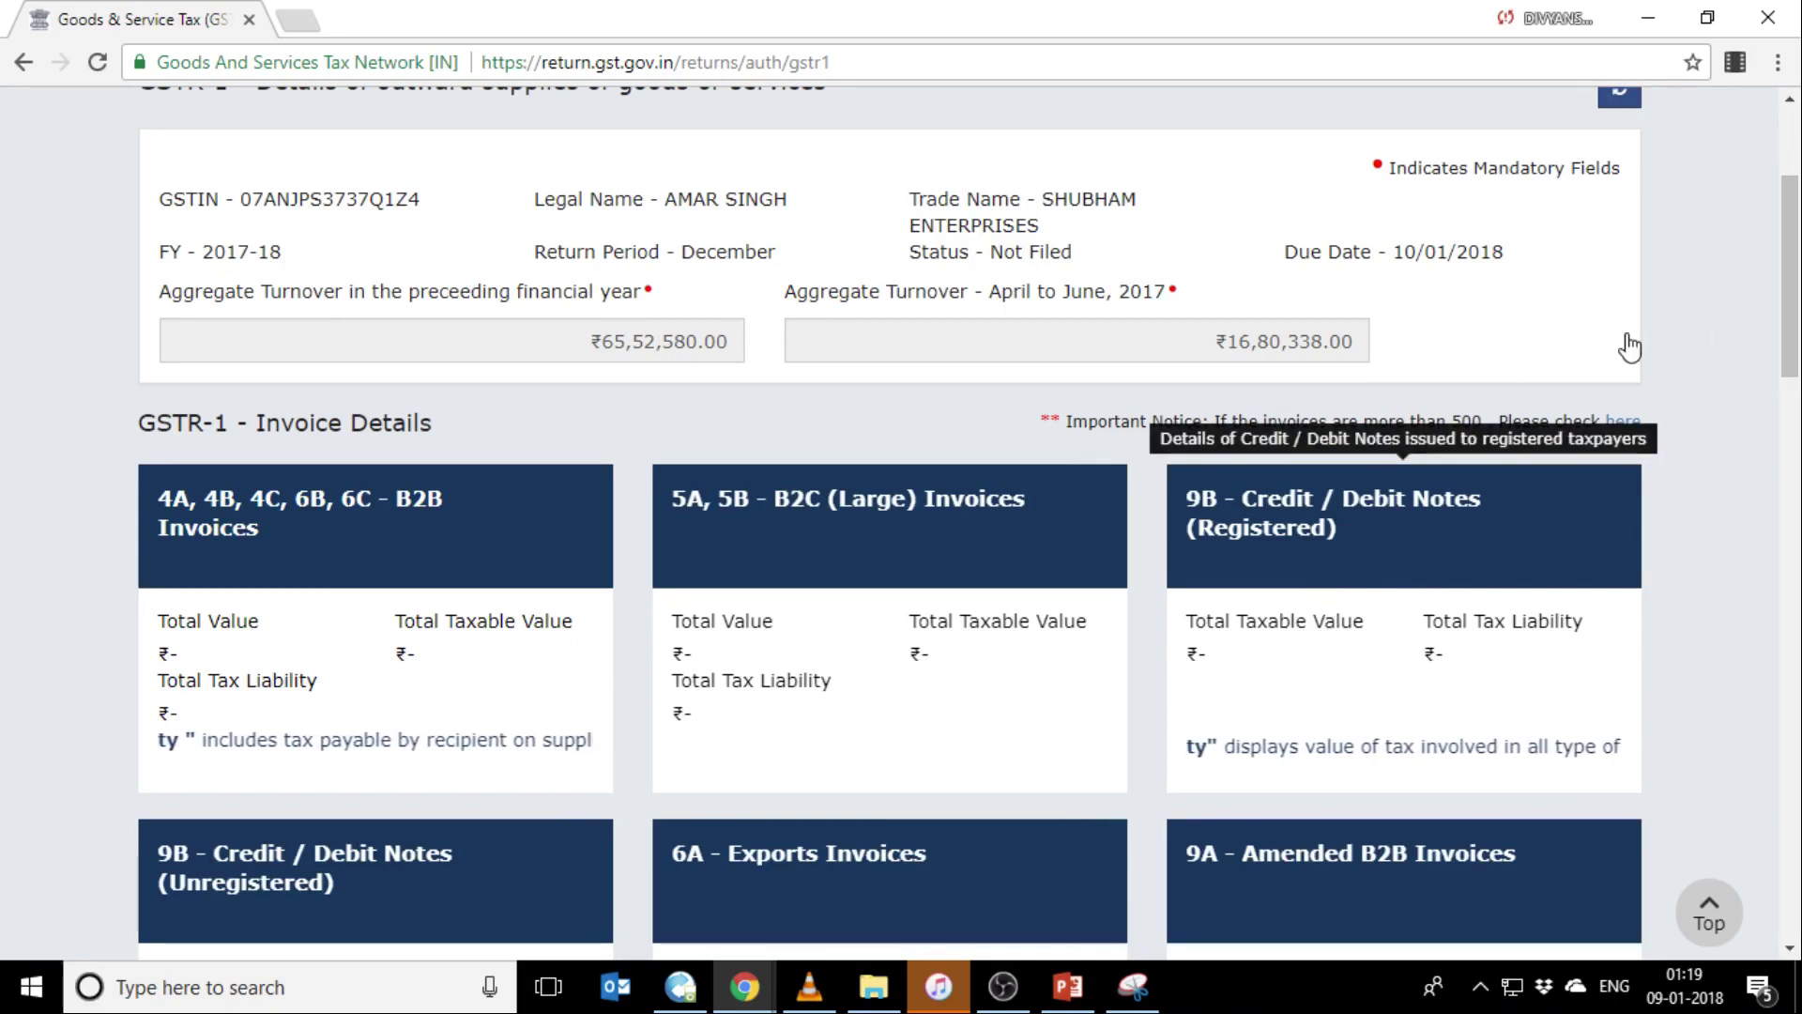
{"action": "scroll", "coordinate": [1798, 252], "scroll_direction": "down", "scroll_amount": 3}
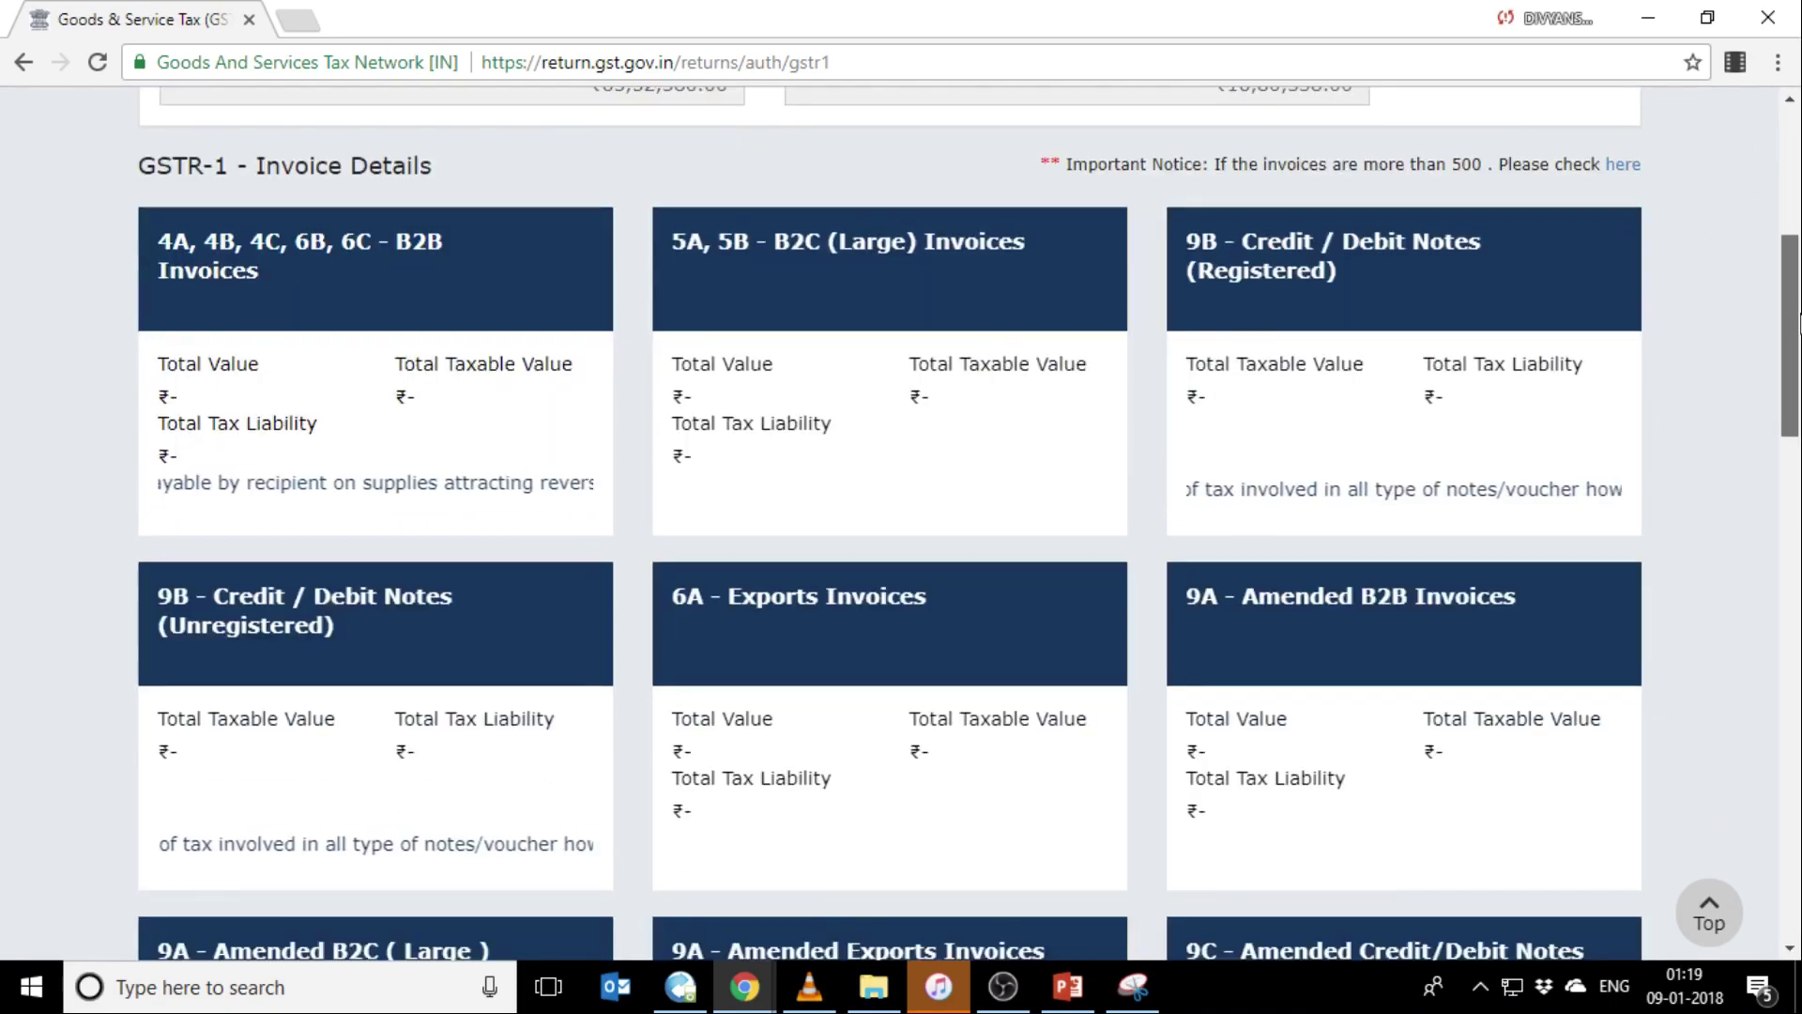
{"action": "scroll", "coordinate": [1798, 340], "scroll_direction": "down", "scroll_amount": 1}
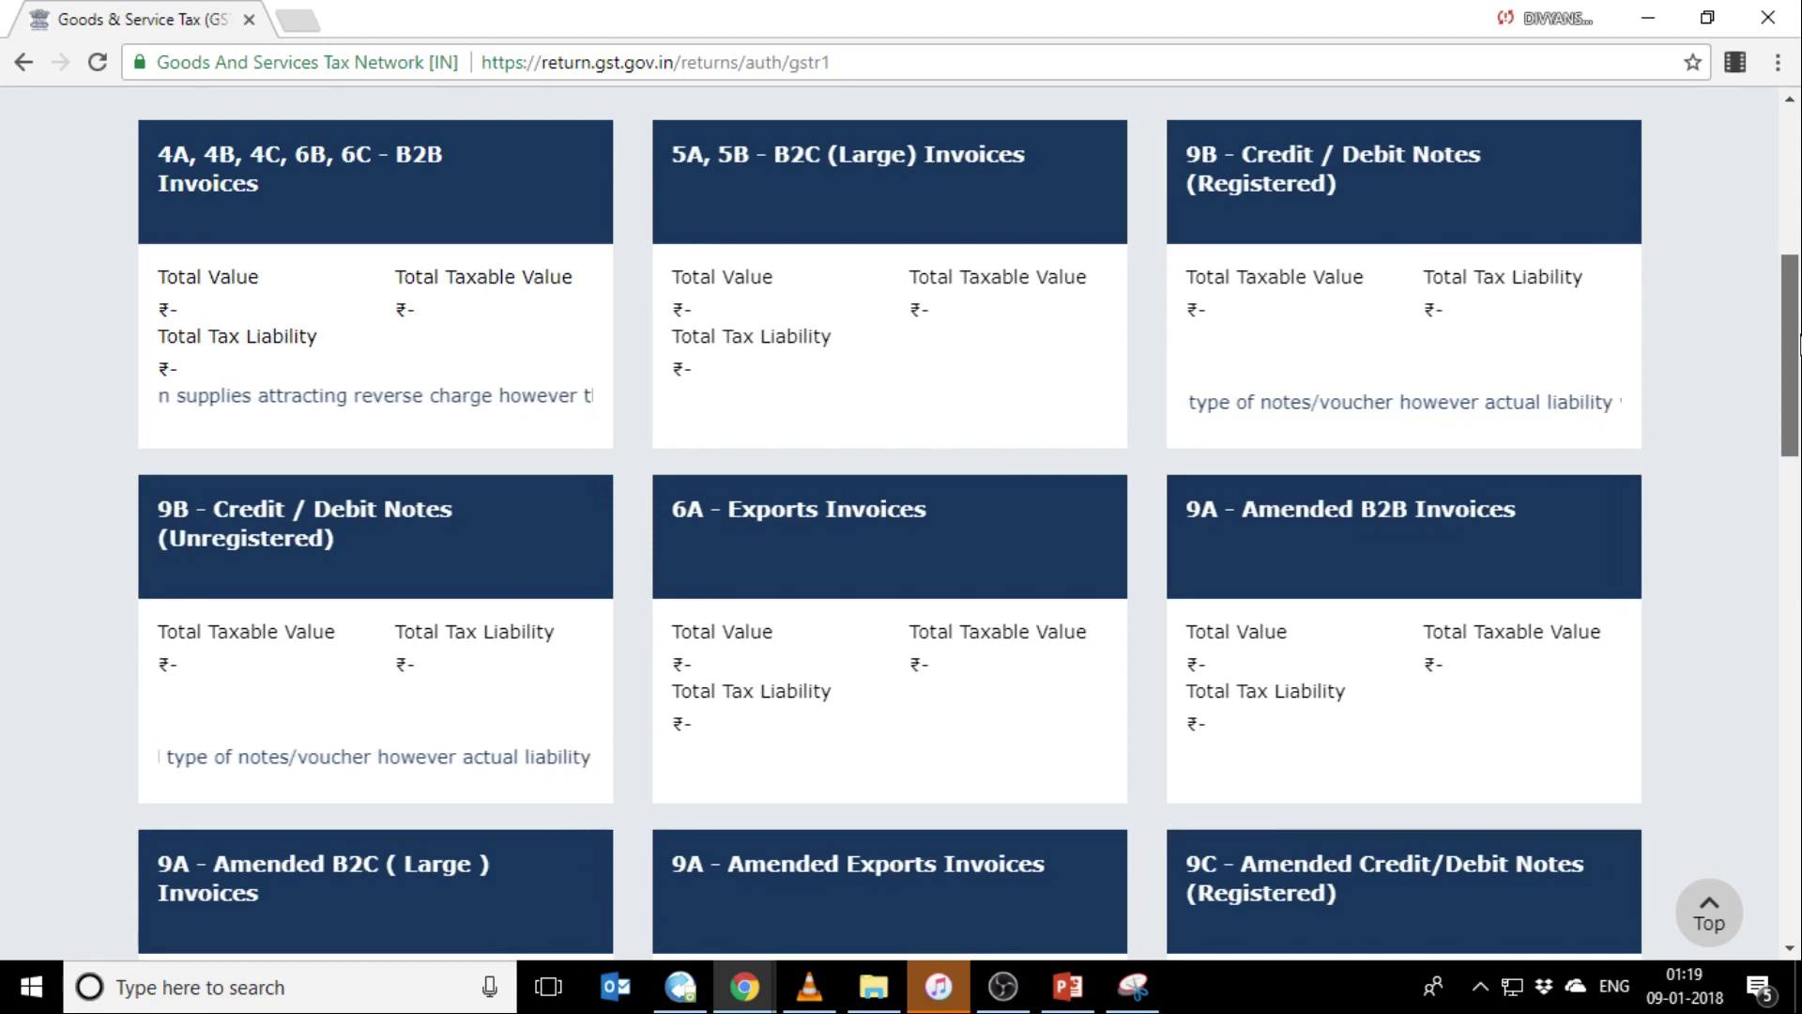
{"action": "scroll", "coordinate": [1799, 342], "scroll_direction": "down", "scroll_amount": 1}
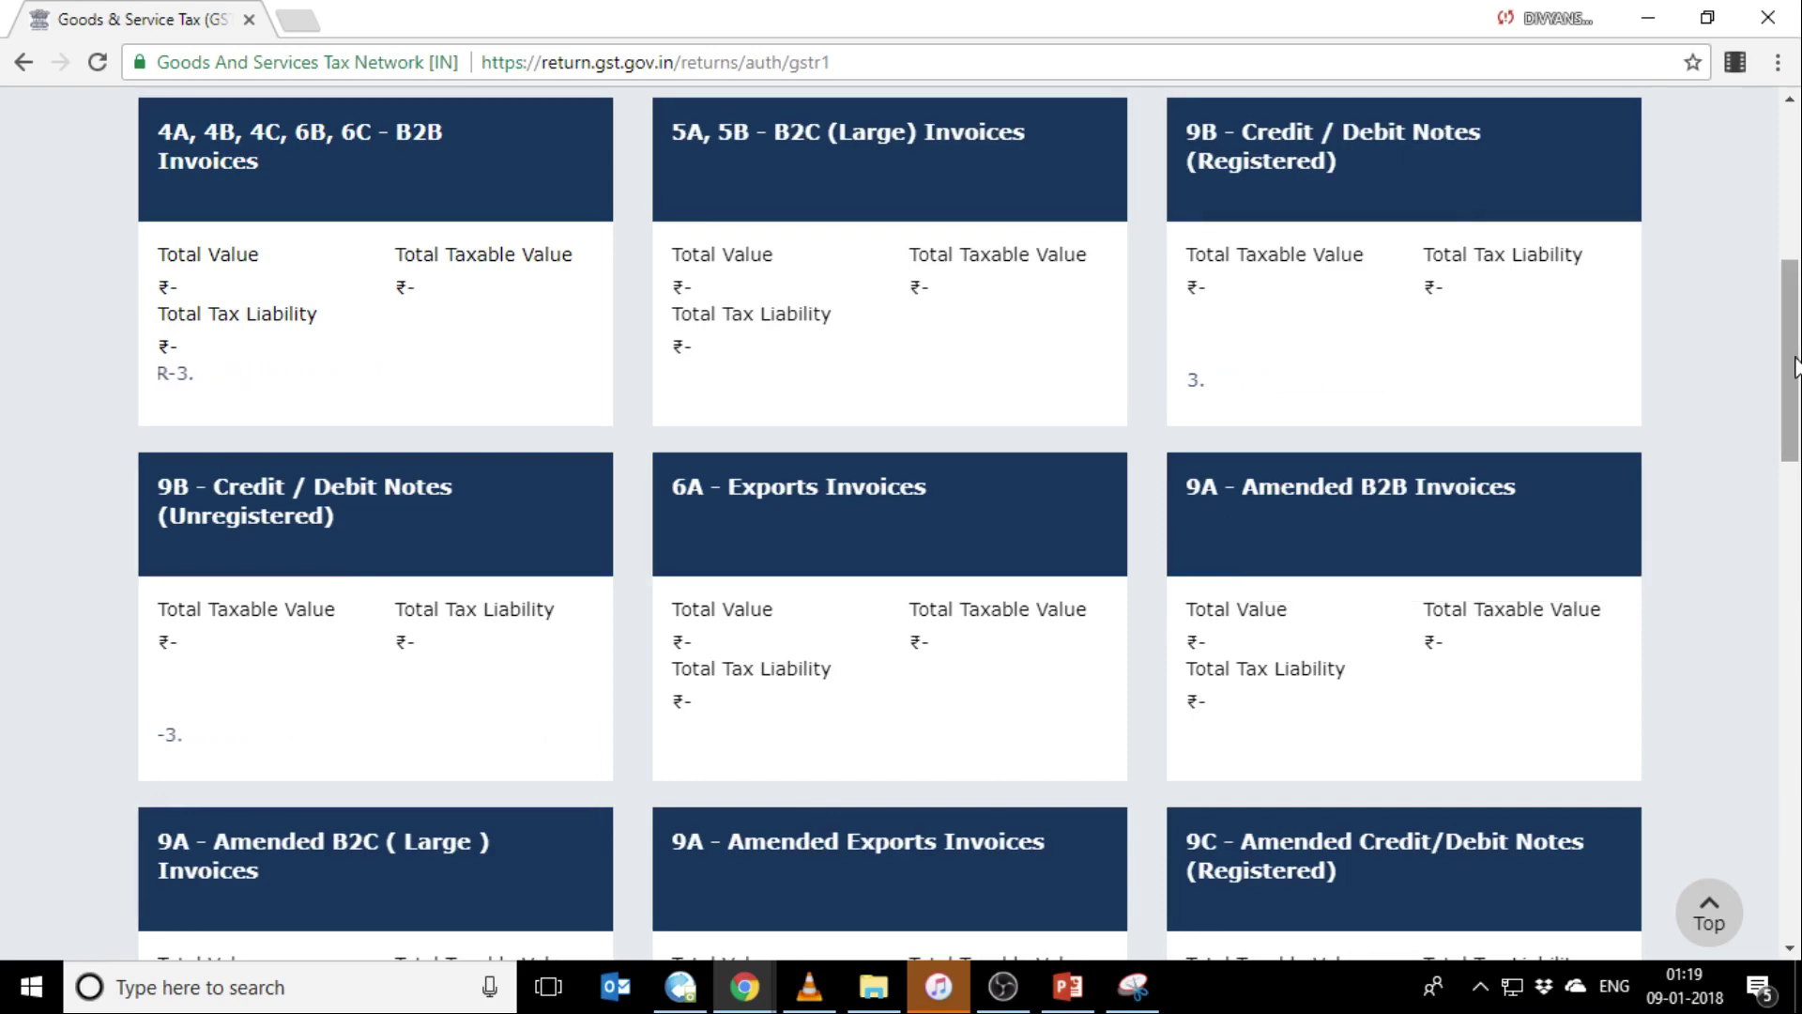
{"action": "scroll", "coordinate": [1800, 406], "scroll_direction": "down", "scroll_amount": 1}
{"action": "scroll", "coordinate": [1800, 406], "scroll_direction": "down", "scroll_amount": 2}
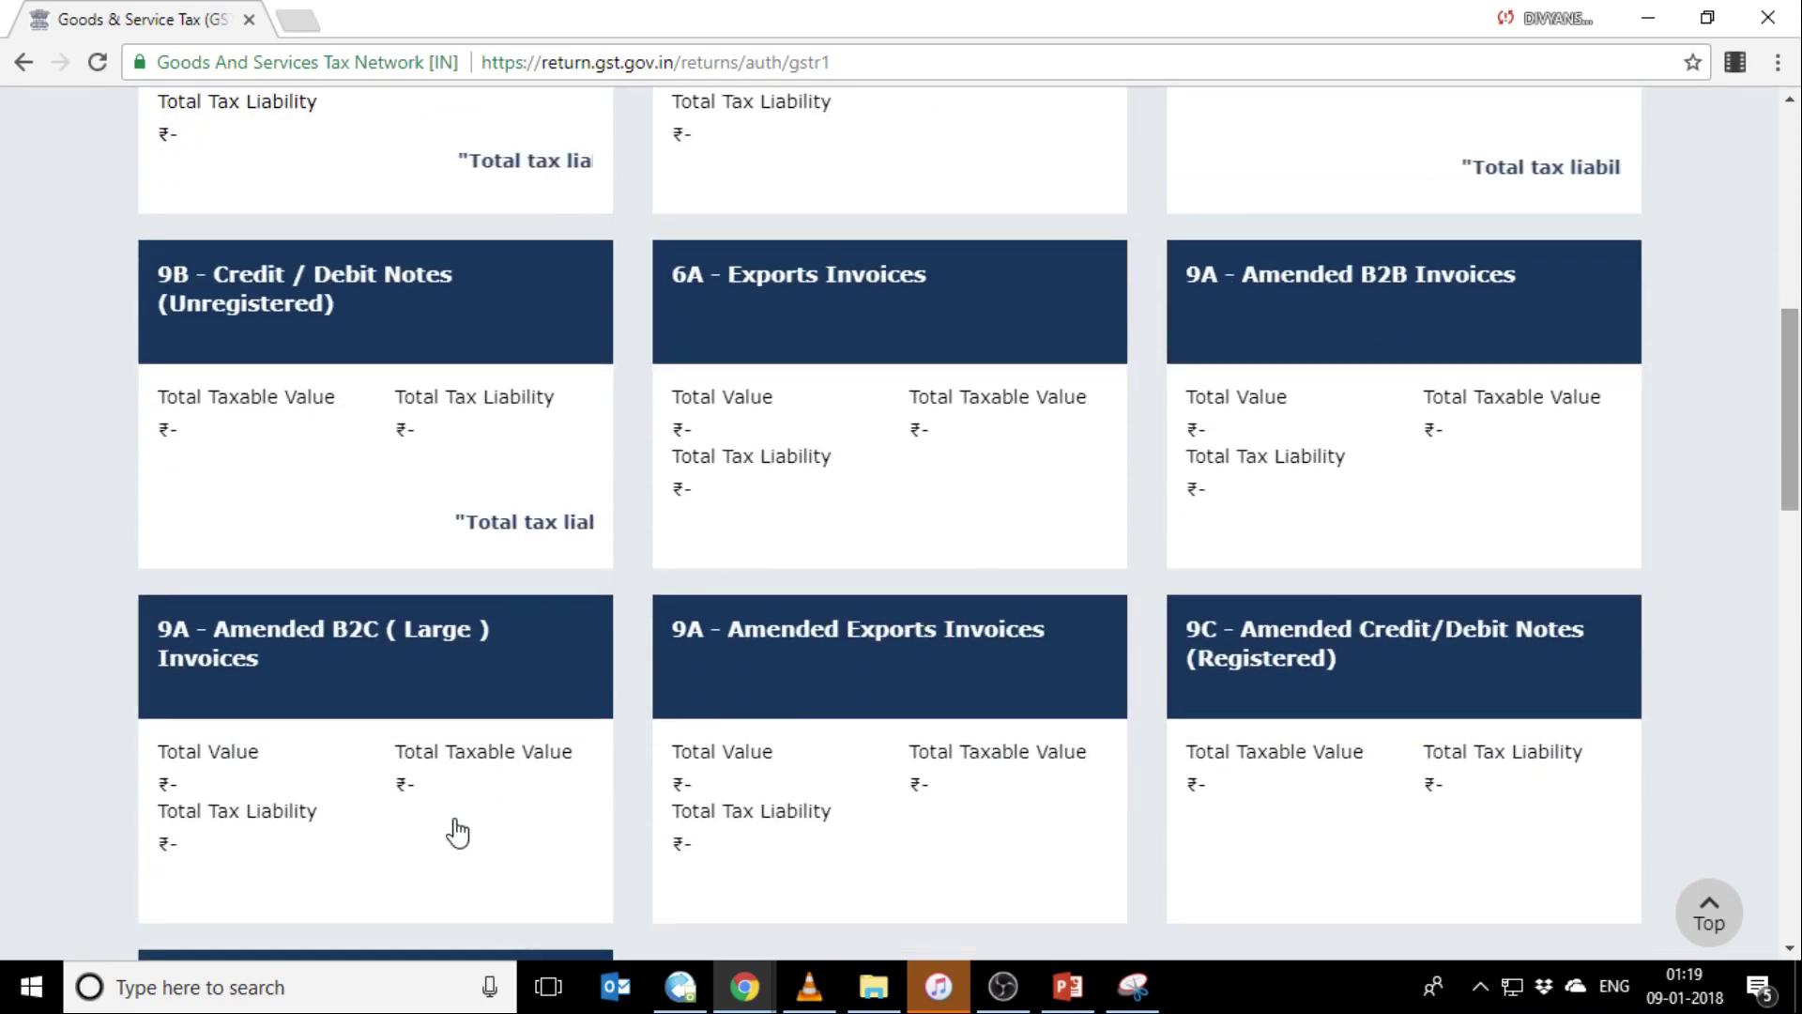
{"action": "mouse_move", "coordinate": [375, 688]}
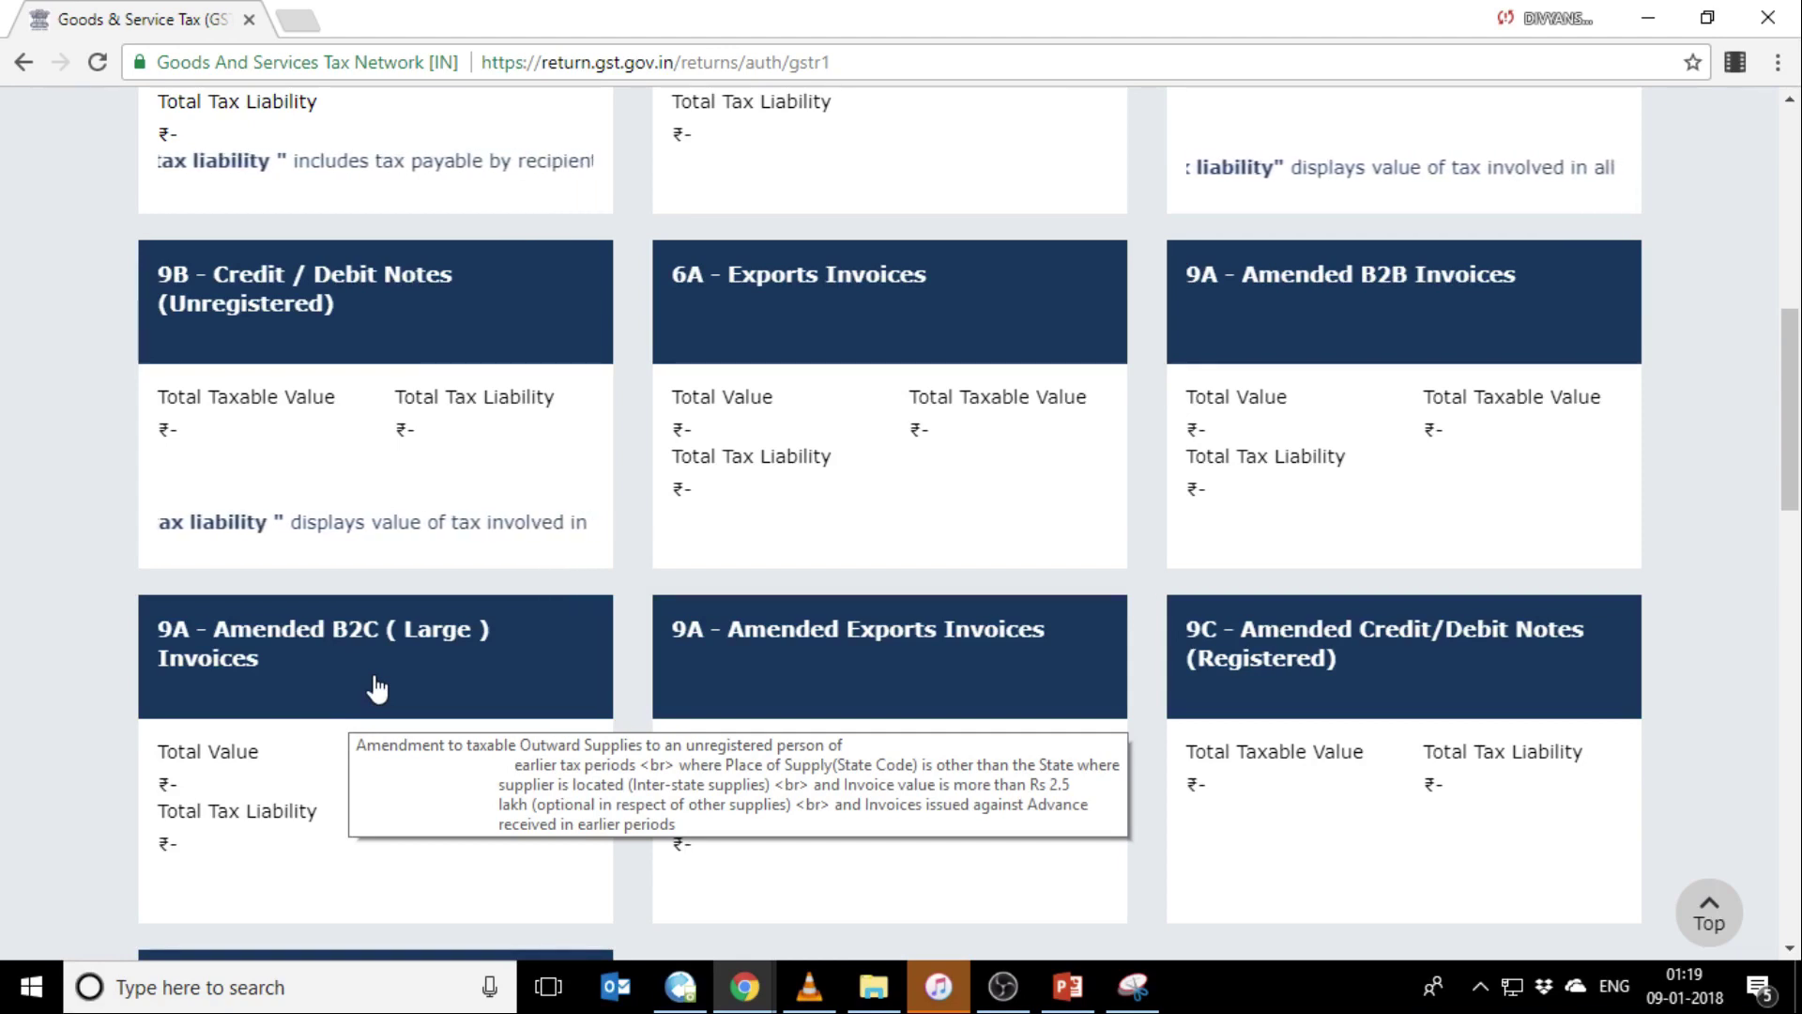
{"action": "mouse_move", "coordinate": [898, 680]}
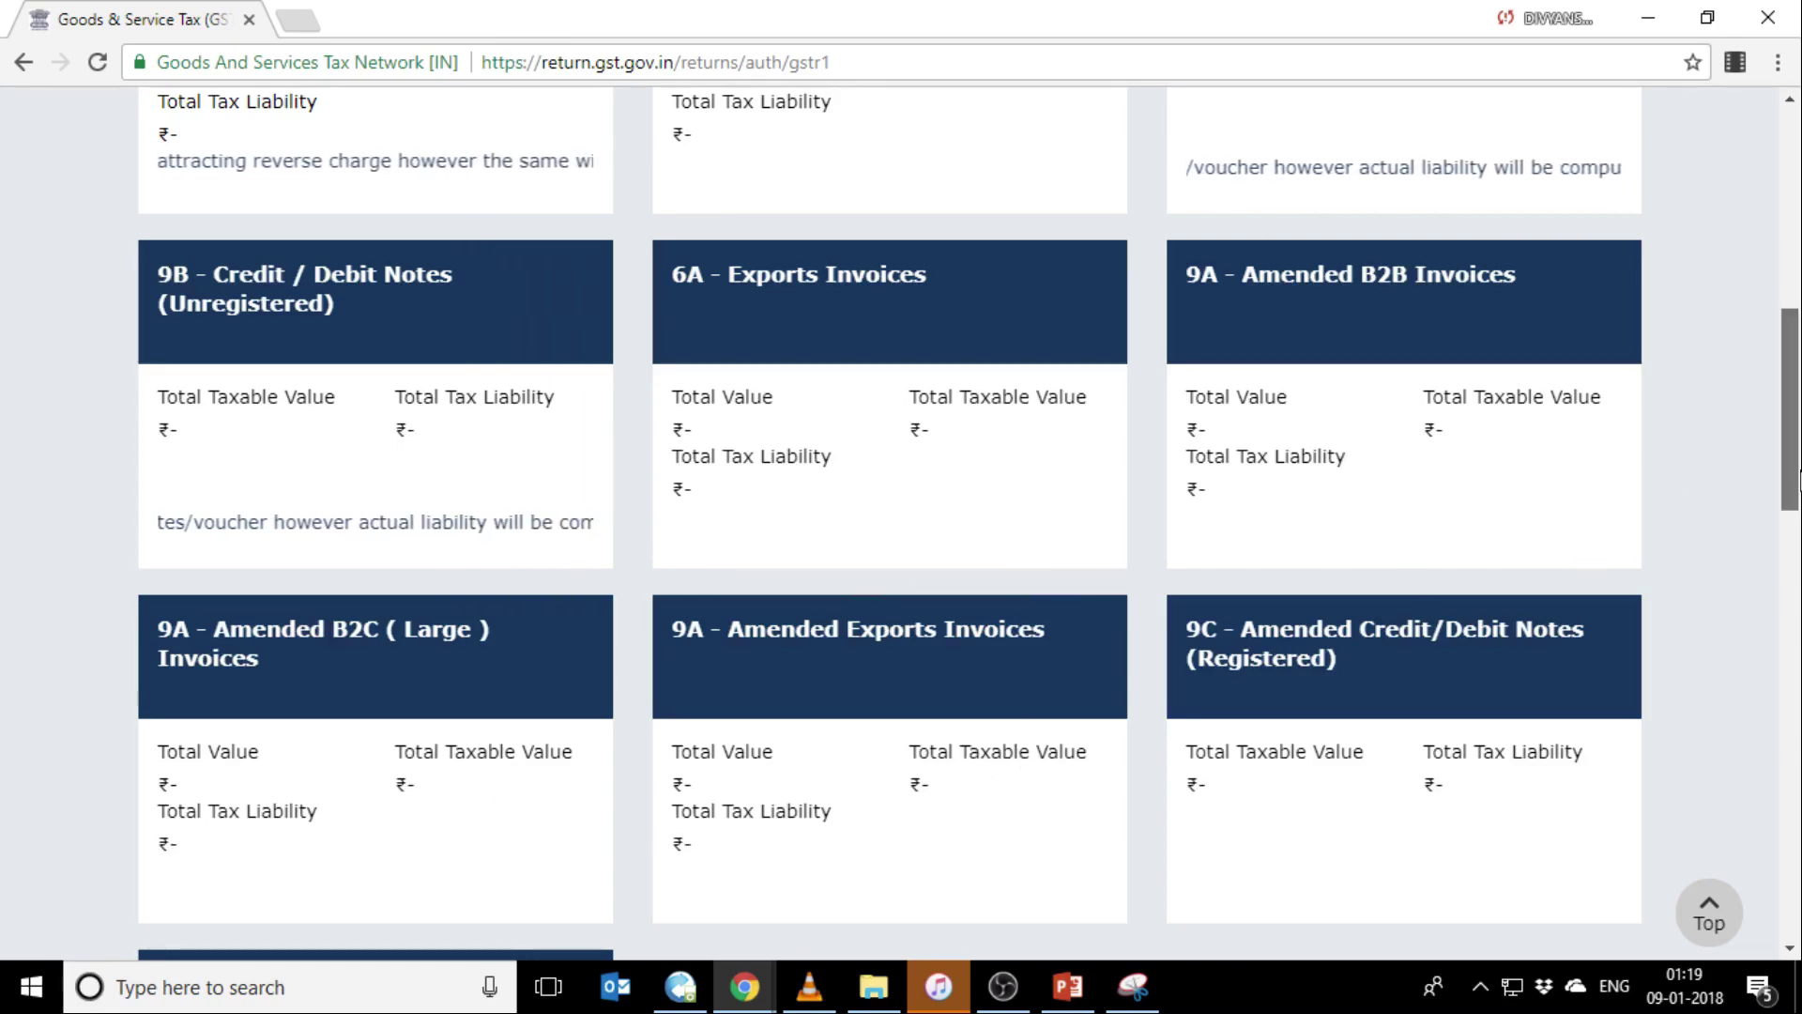
{"action": "scroll", "coordinate": [1795, 507], "scroll_direction": "down", "scroll_amount": 3}
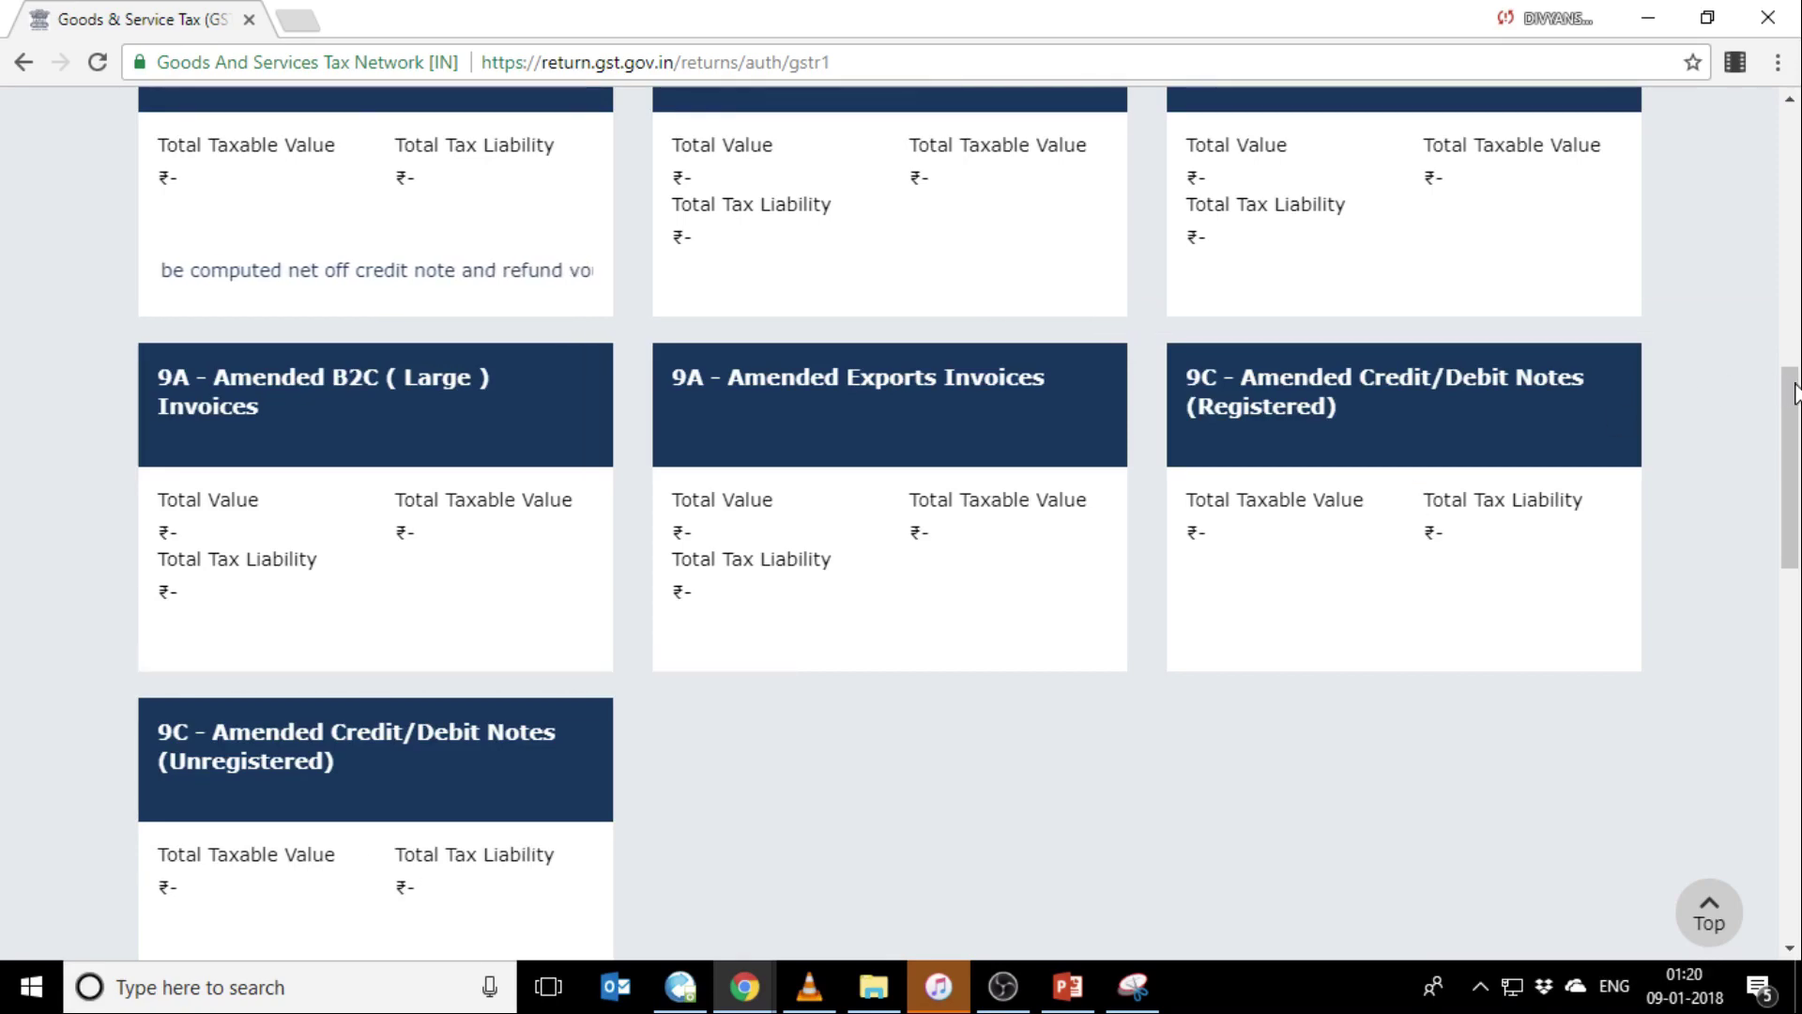
{"action": "scroll", "coordinate": [1798, 404], "scroll_direction": "down", "scroll_amount": 4}
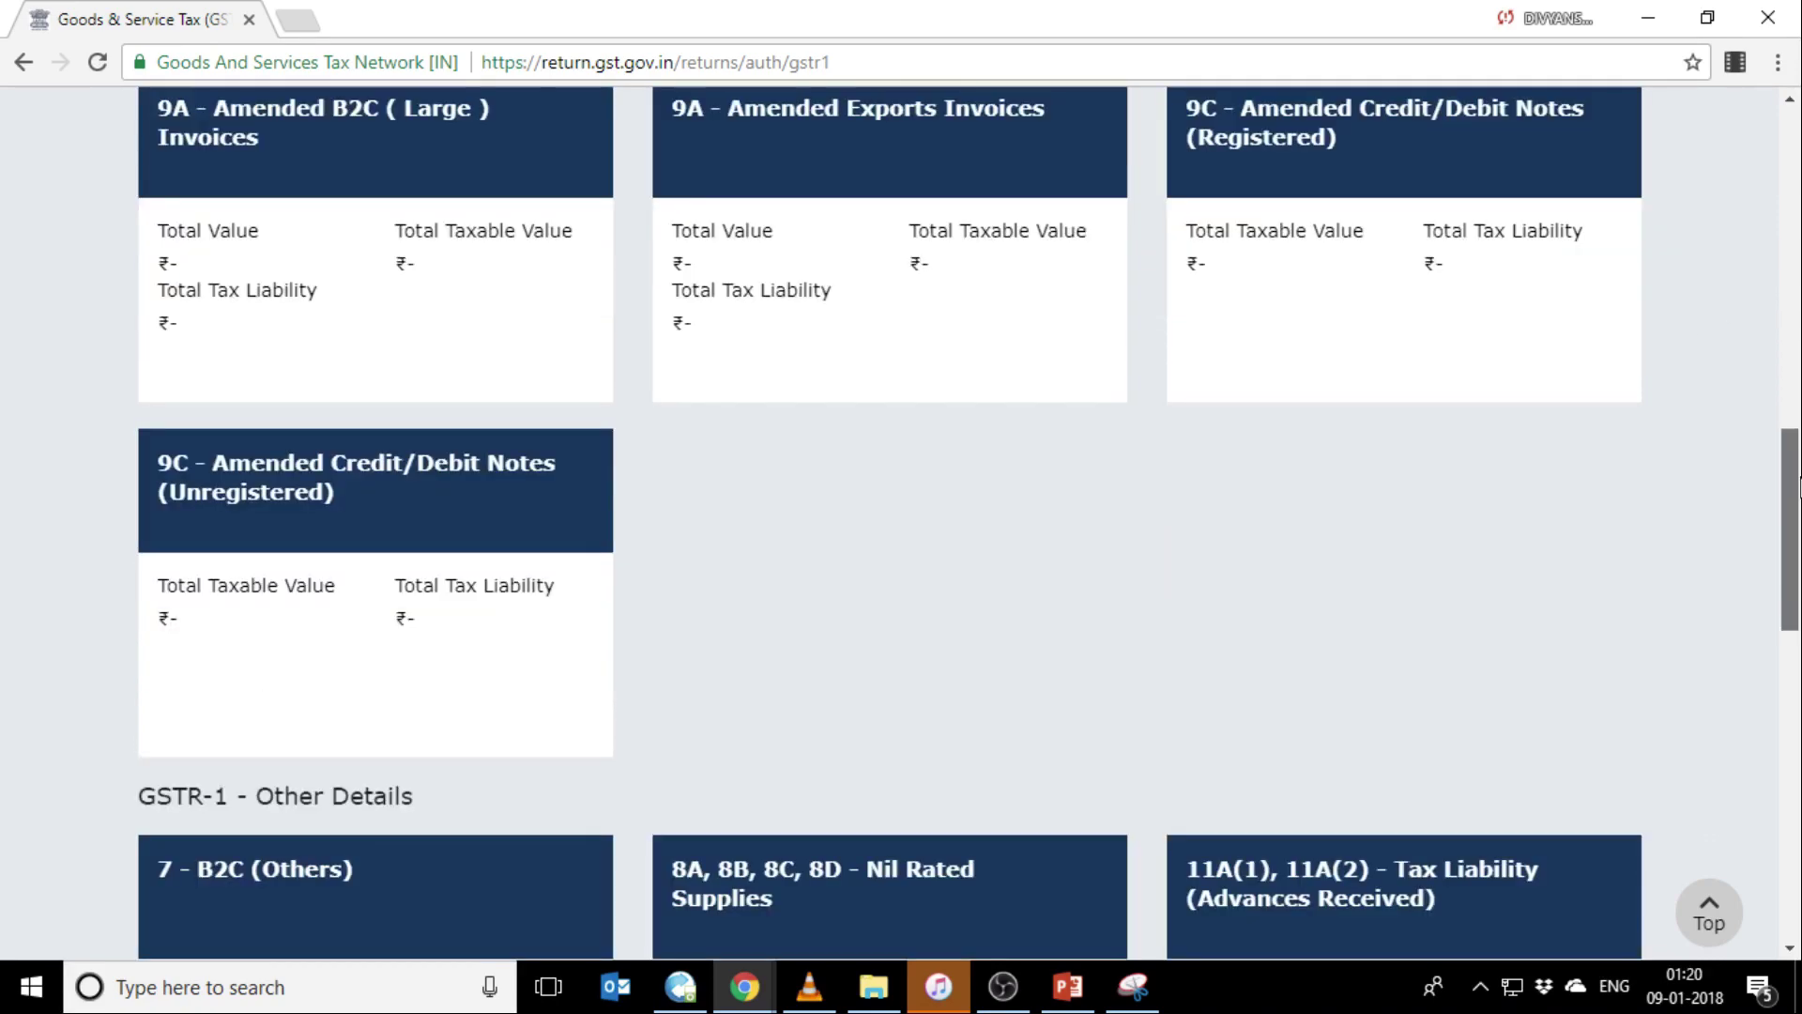
{"action": "left_click_drag", "start_coordinate": [1799, 516], "coordinate": [1798, 738]}
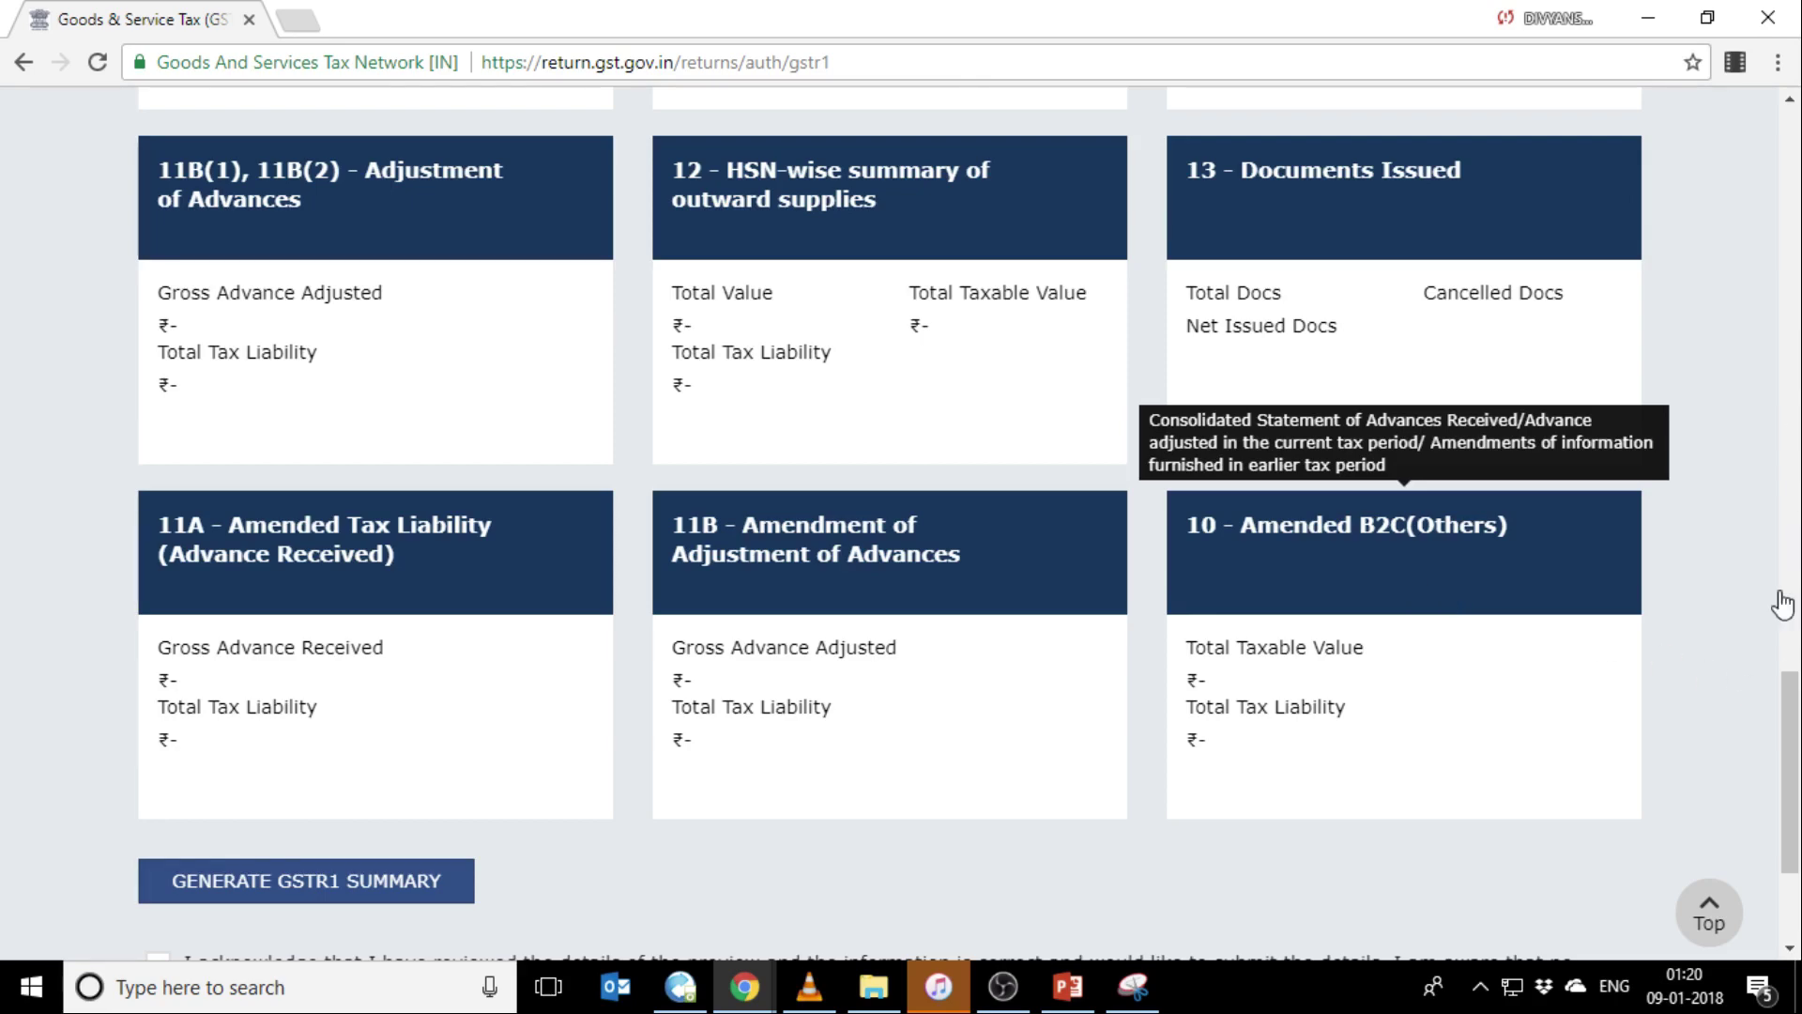
{"action": "left_click_drag", "start_coordinate": [1795, 728], "coordinate": [1798, 345]}
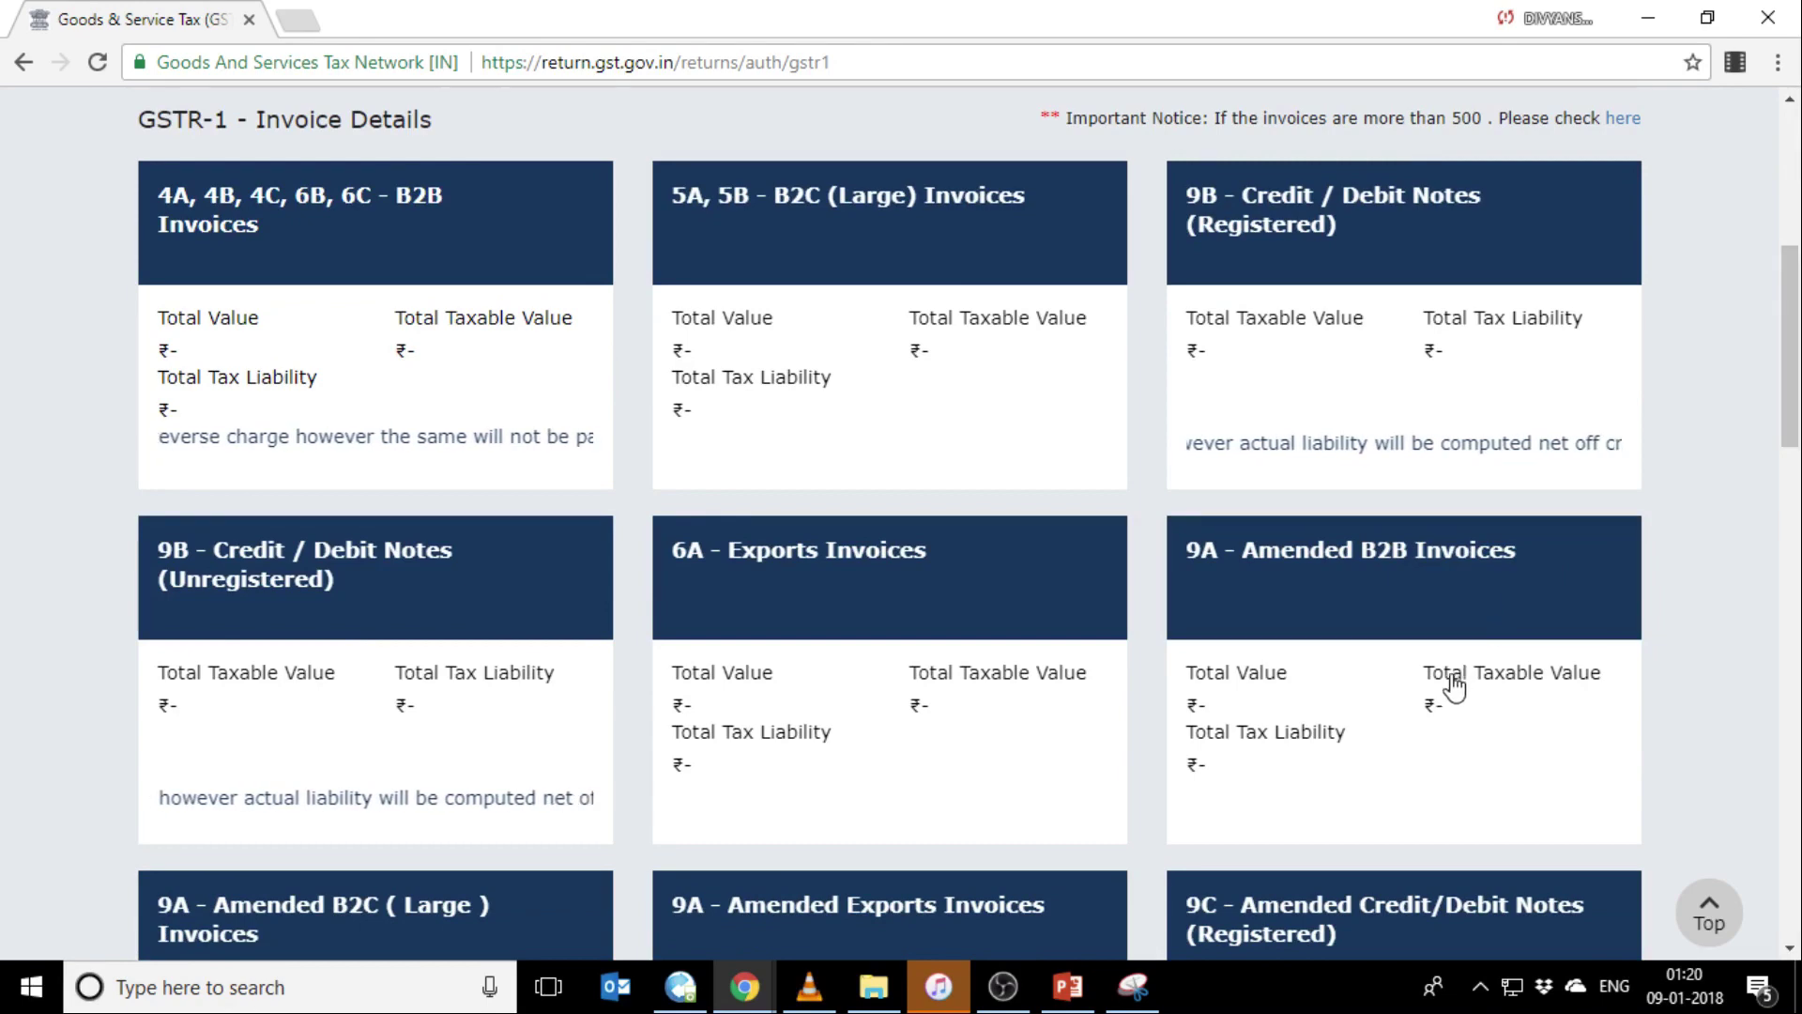
Step: Open the 9A Amended B2B Invoices section and bring up invoice 108 of financial year 2017-18 for amendment
{"action": "left_click", "coordinate": [1339, 695]}
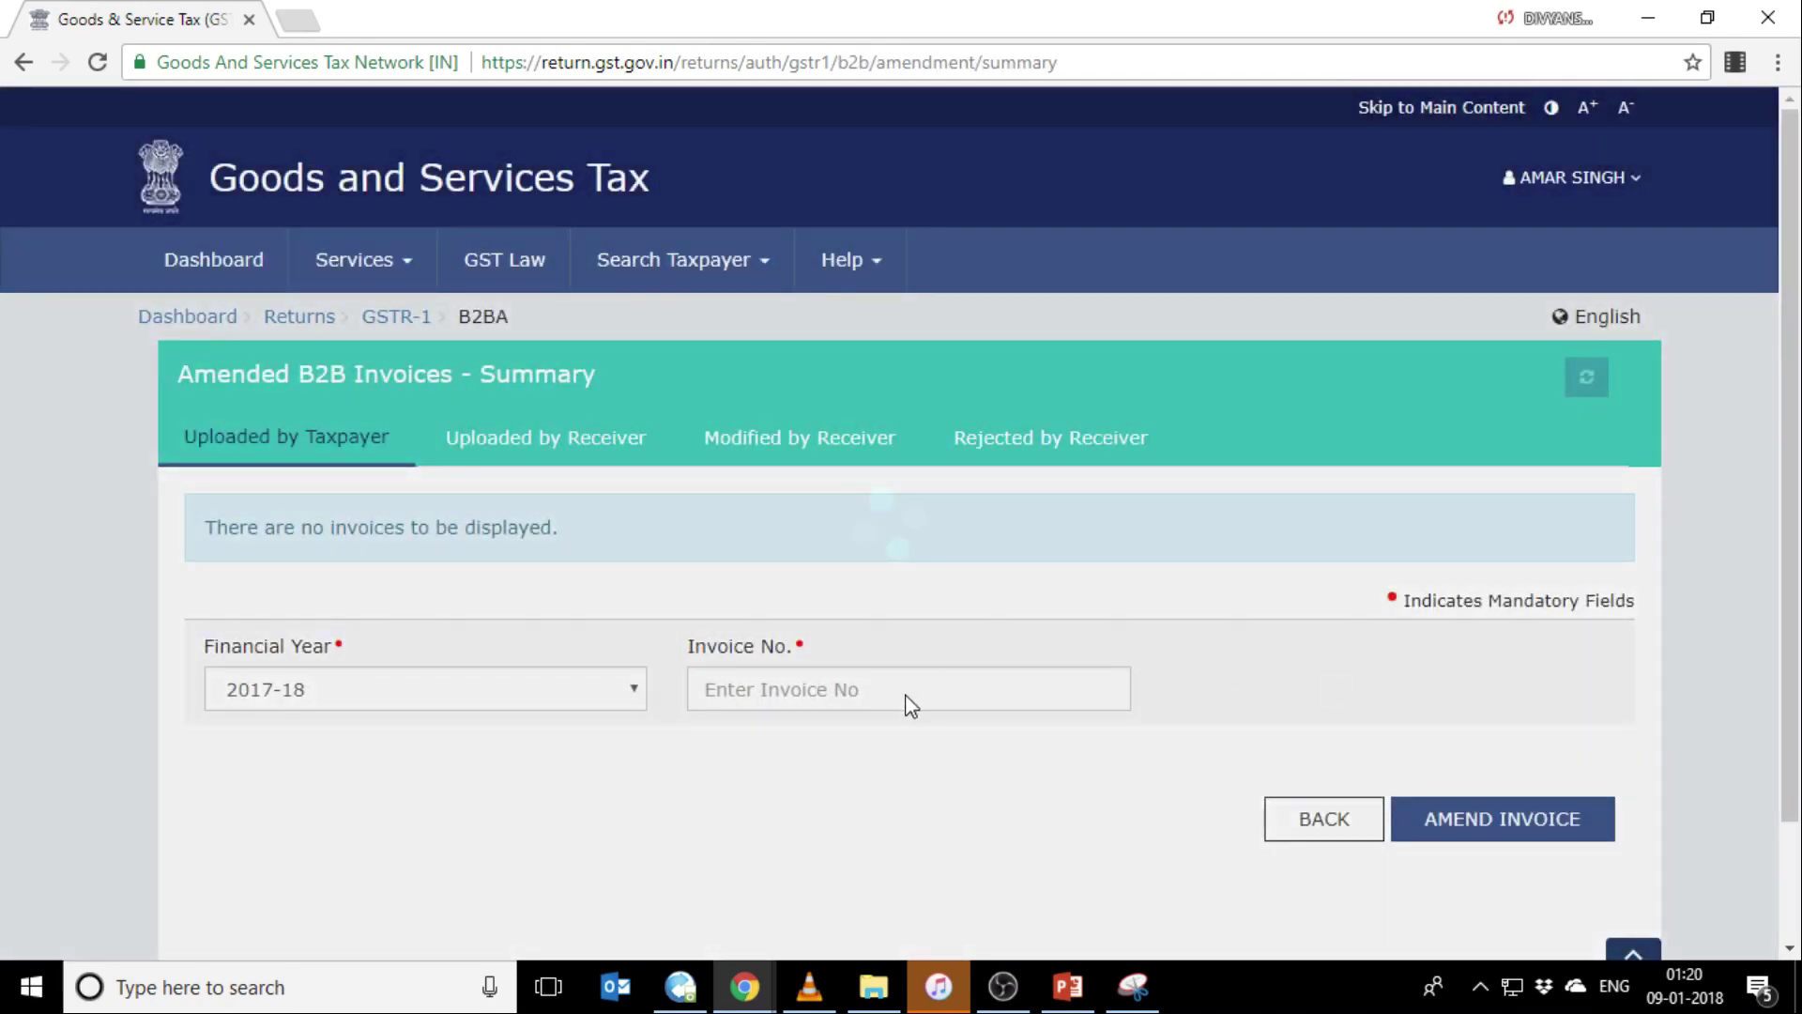
{"action": "left_click", "coordinate": [908, 694]}
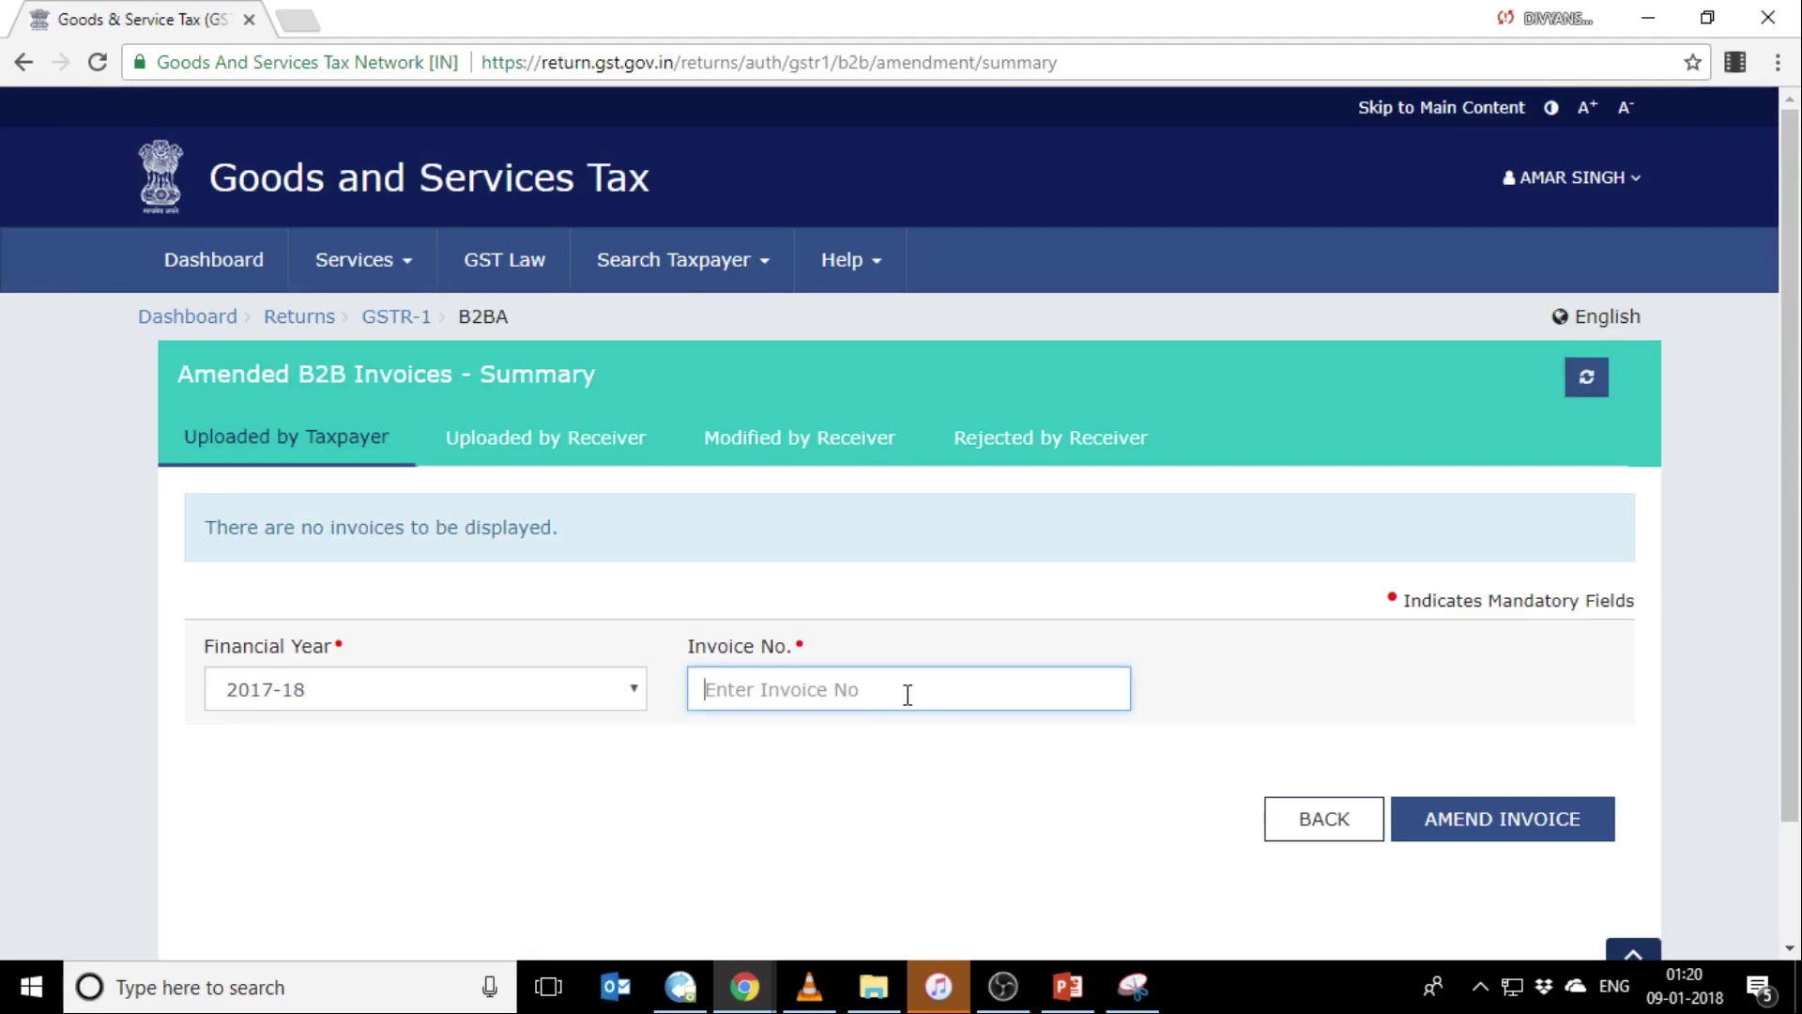
{"action": "type", "text": "108"}
{"action": "left_click", "coordinate": [1491, 828]}
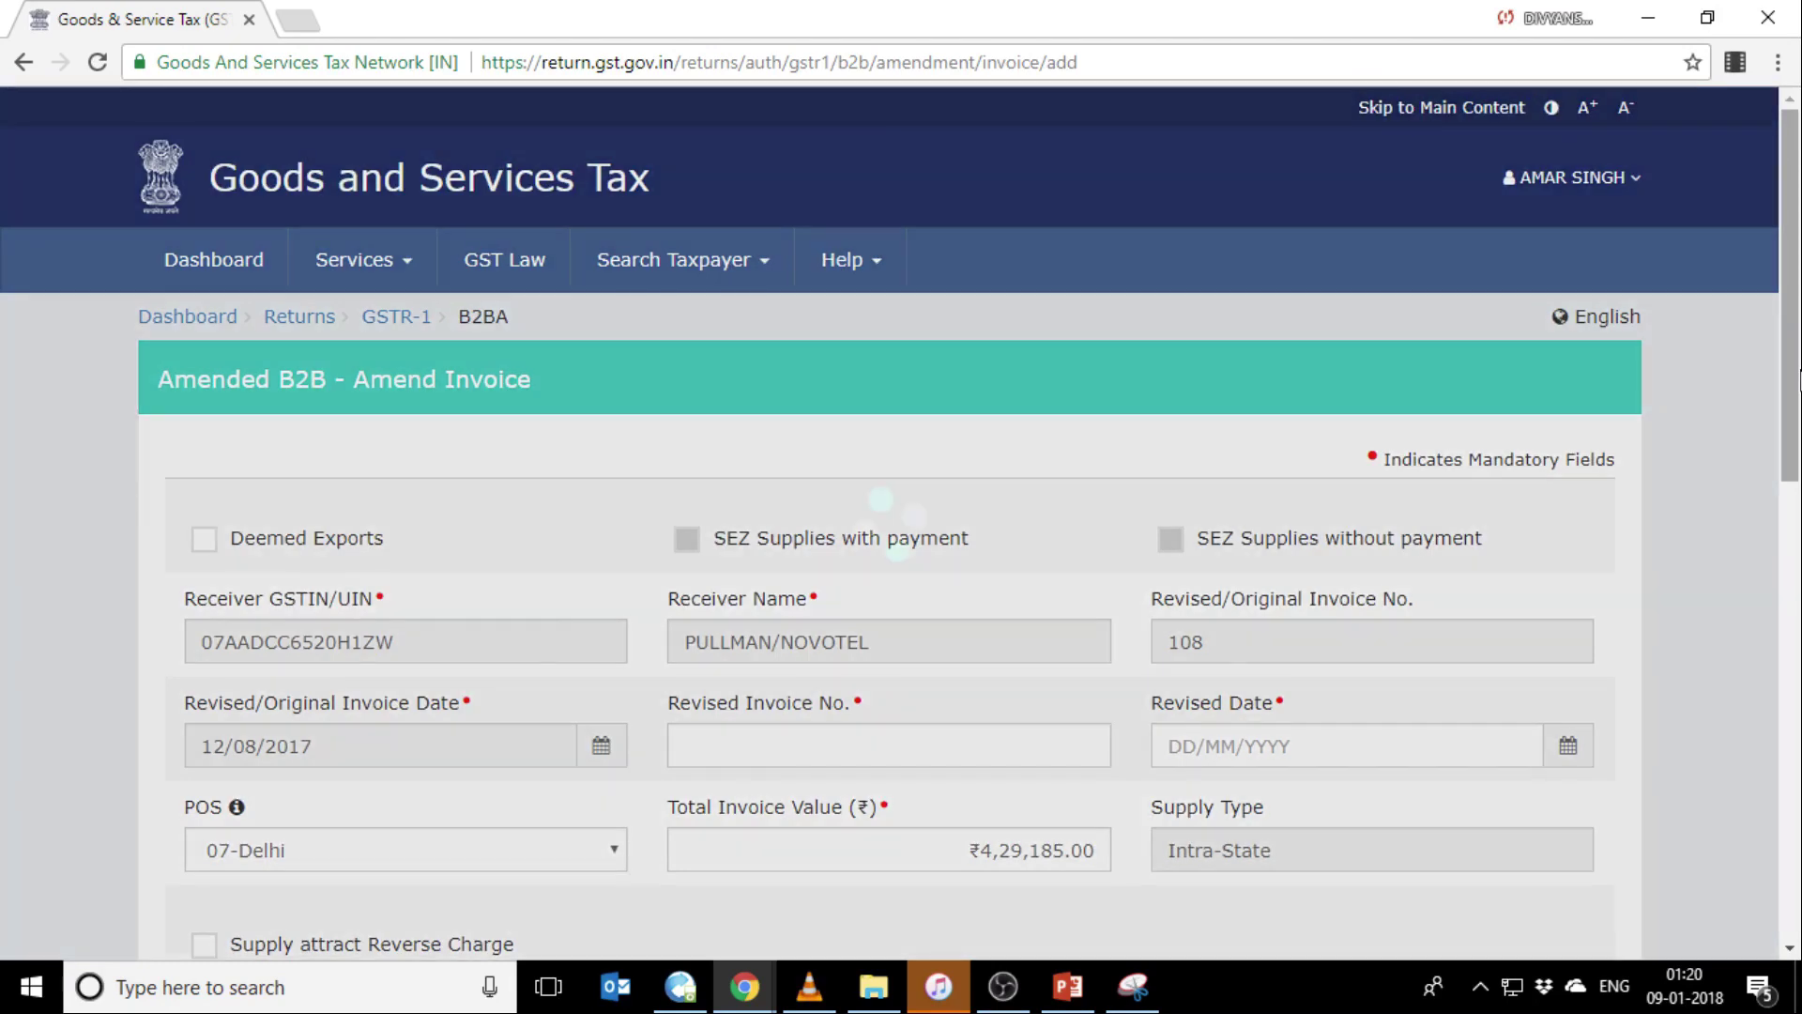
Step: Review the invoice's amendment form, including the revised number and date fields, the place of supply options and the item details
{"action": "scroll", "coordinate": [901, 526], "scroll_direction": "down", "scroll_amount": 2}
{"action": "scroll", "coordinate": [901, 525], "scroll_direction": "down", "scroll_amount": 1}
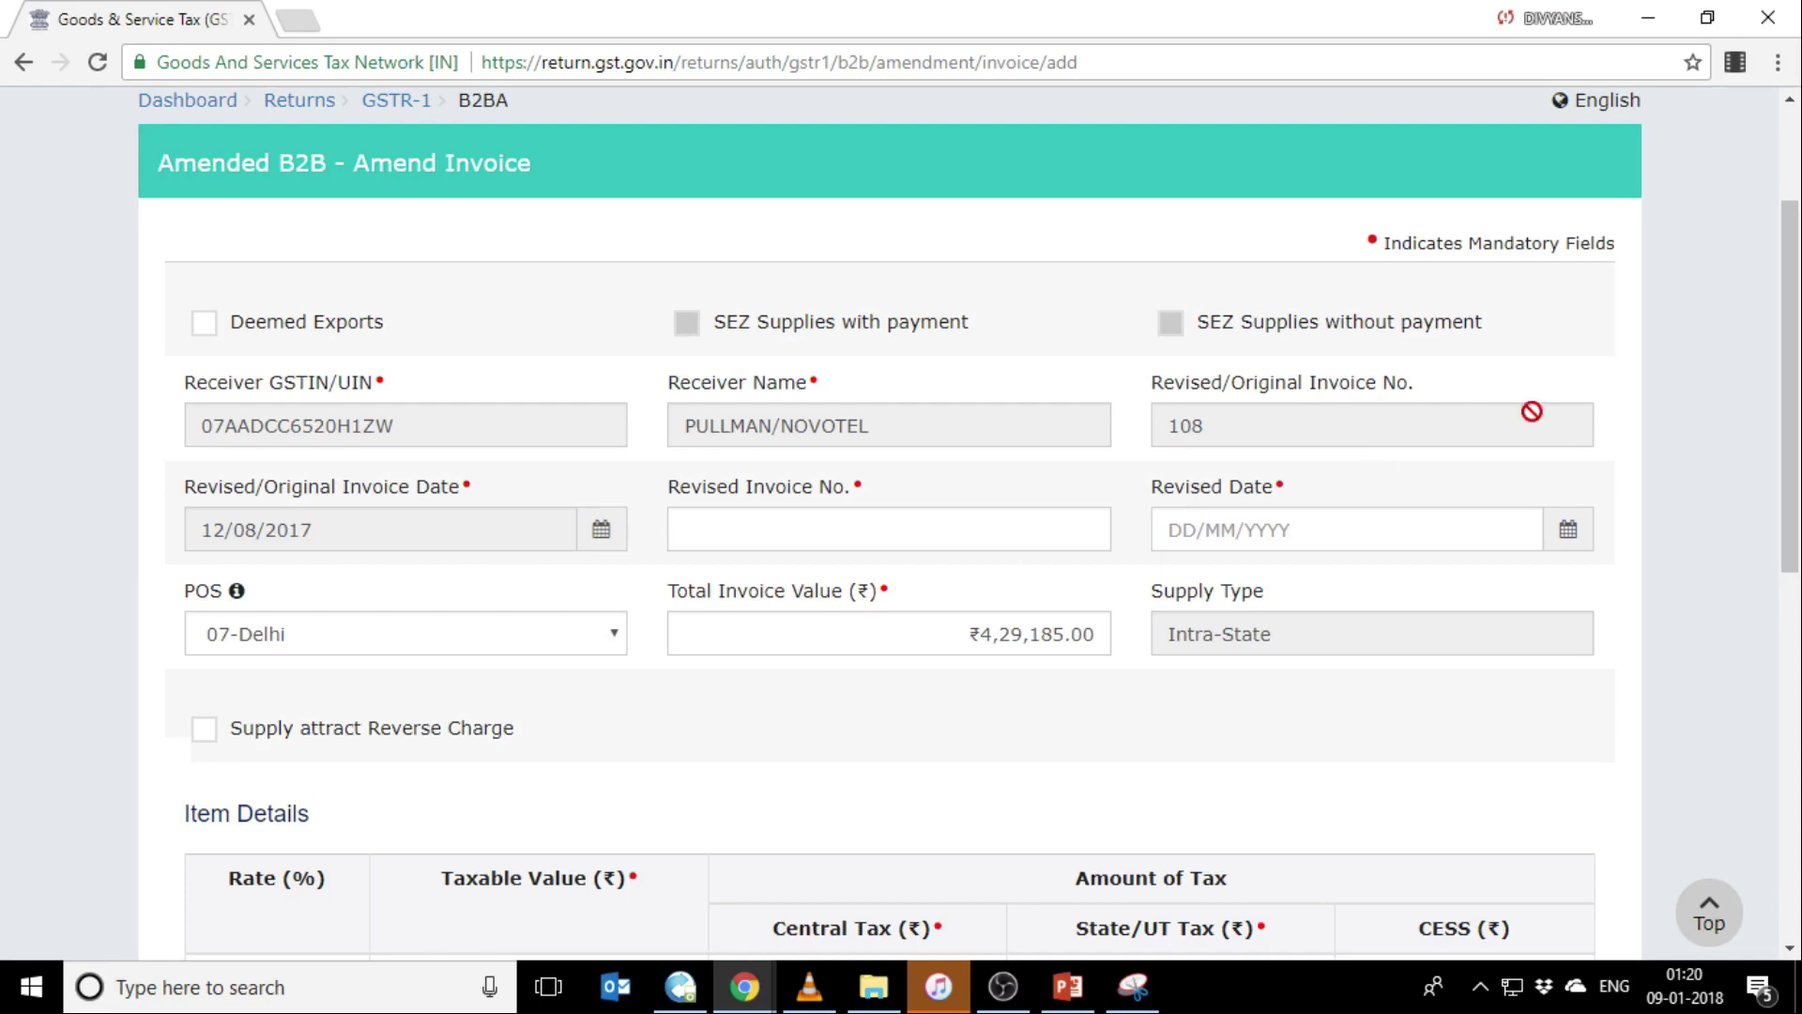
{"action": "left_click_drag", "start_coordinate": [1797, 369], "coordinate": [1799, 493]}
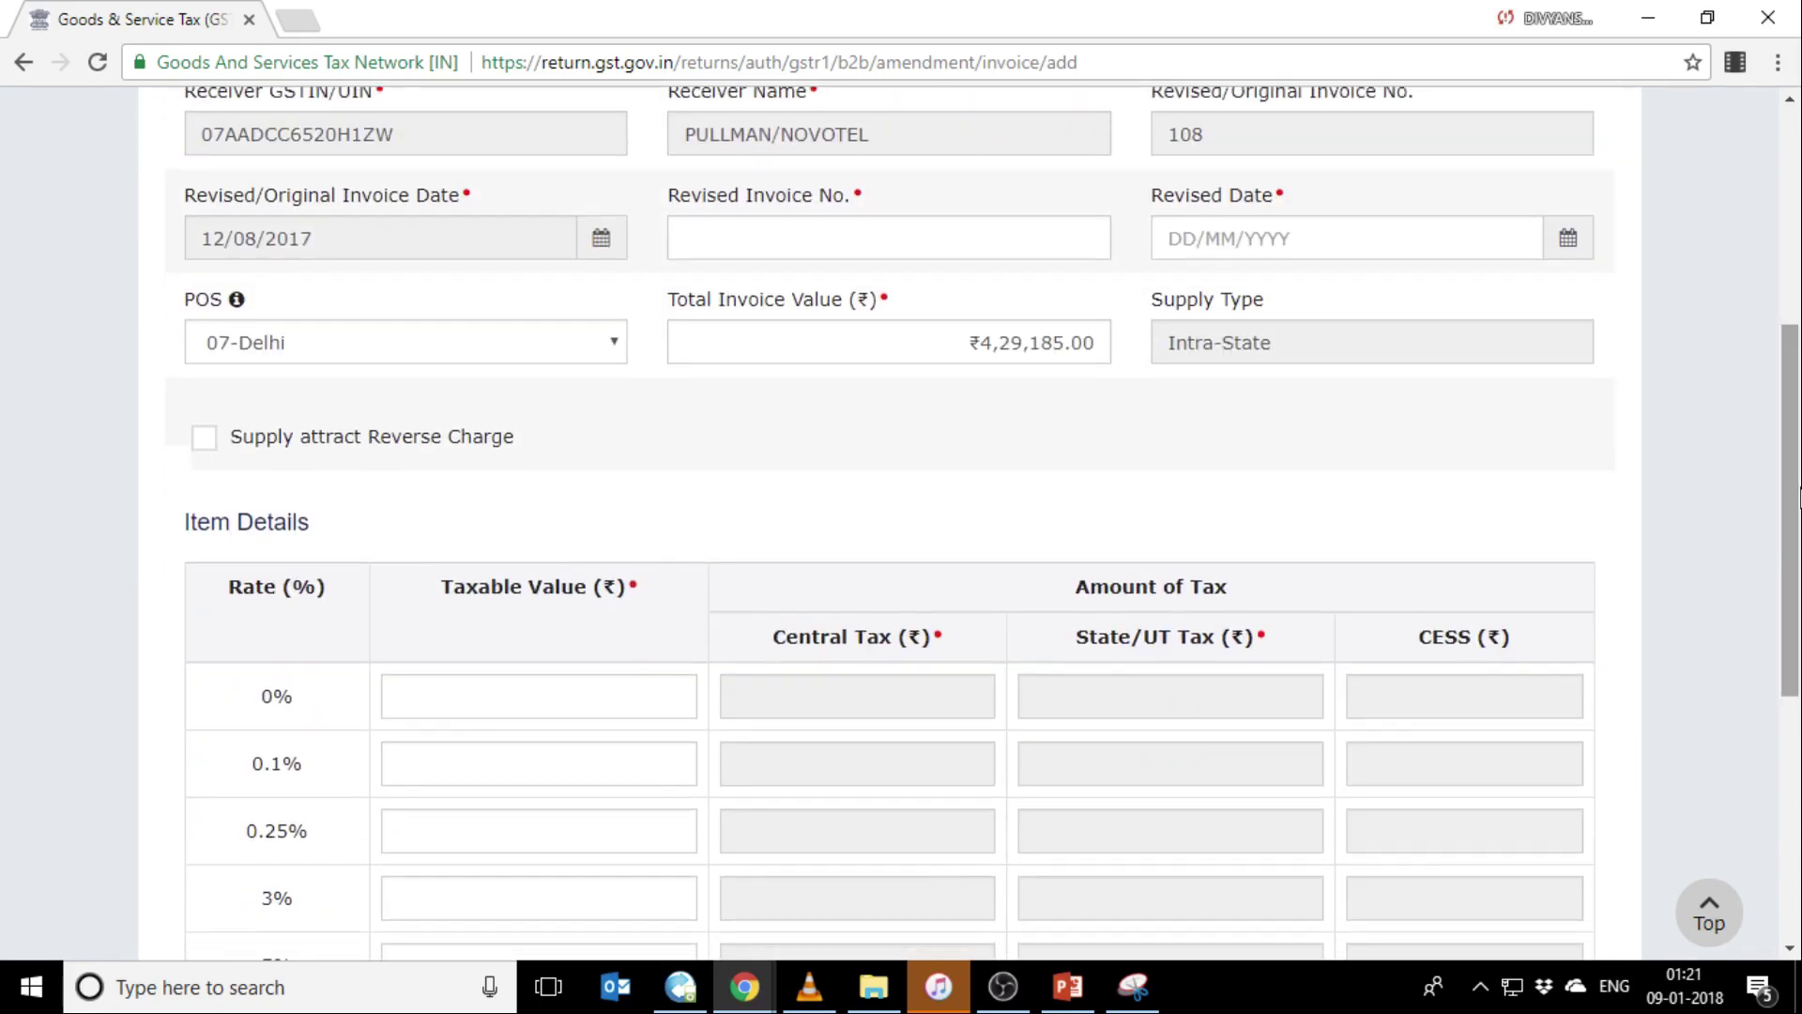
{"action": "left_click", "coordinate": [615, 345]}
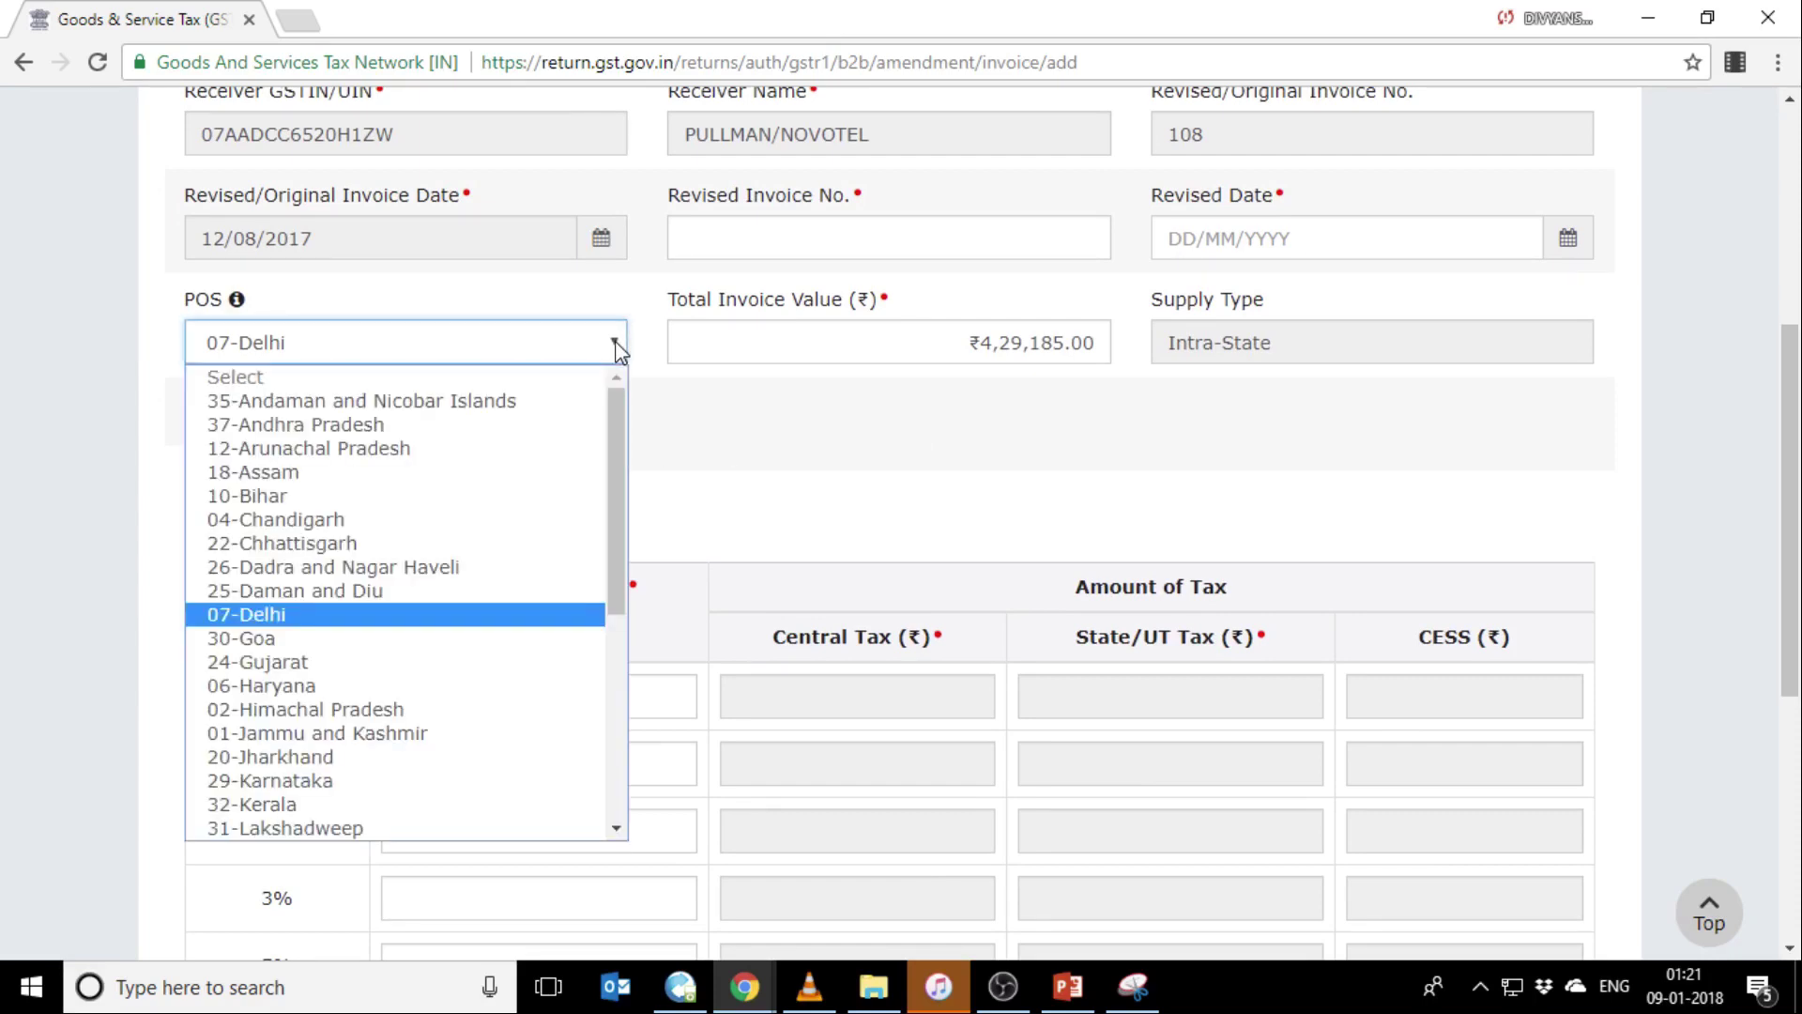
{"action": "left_click", "coordinate": [616, 345]}
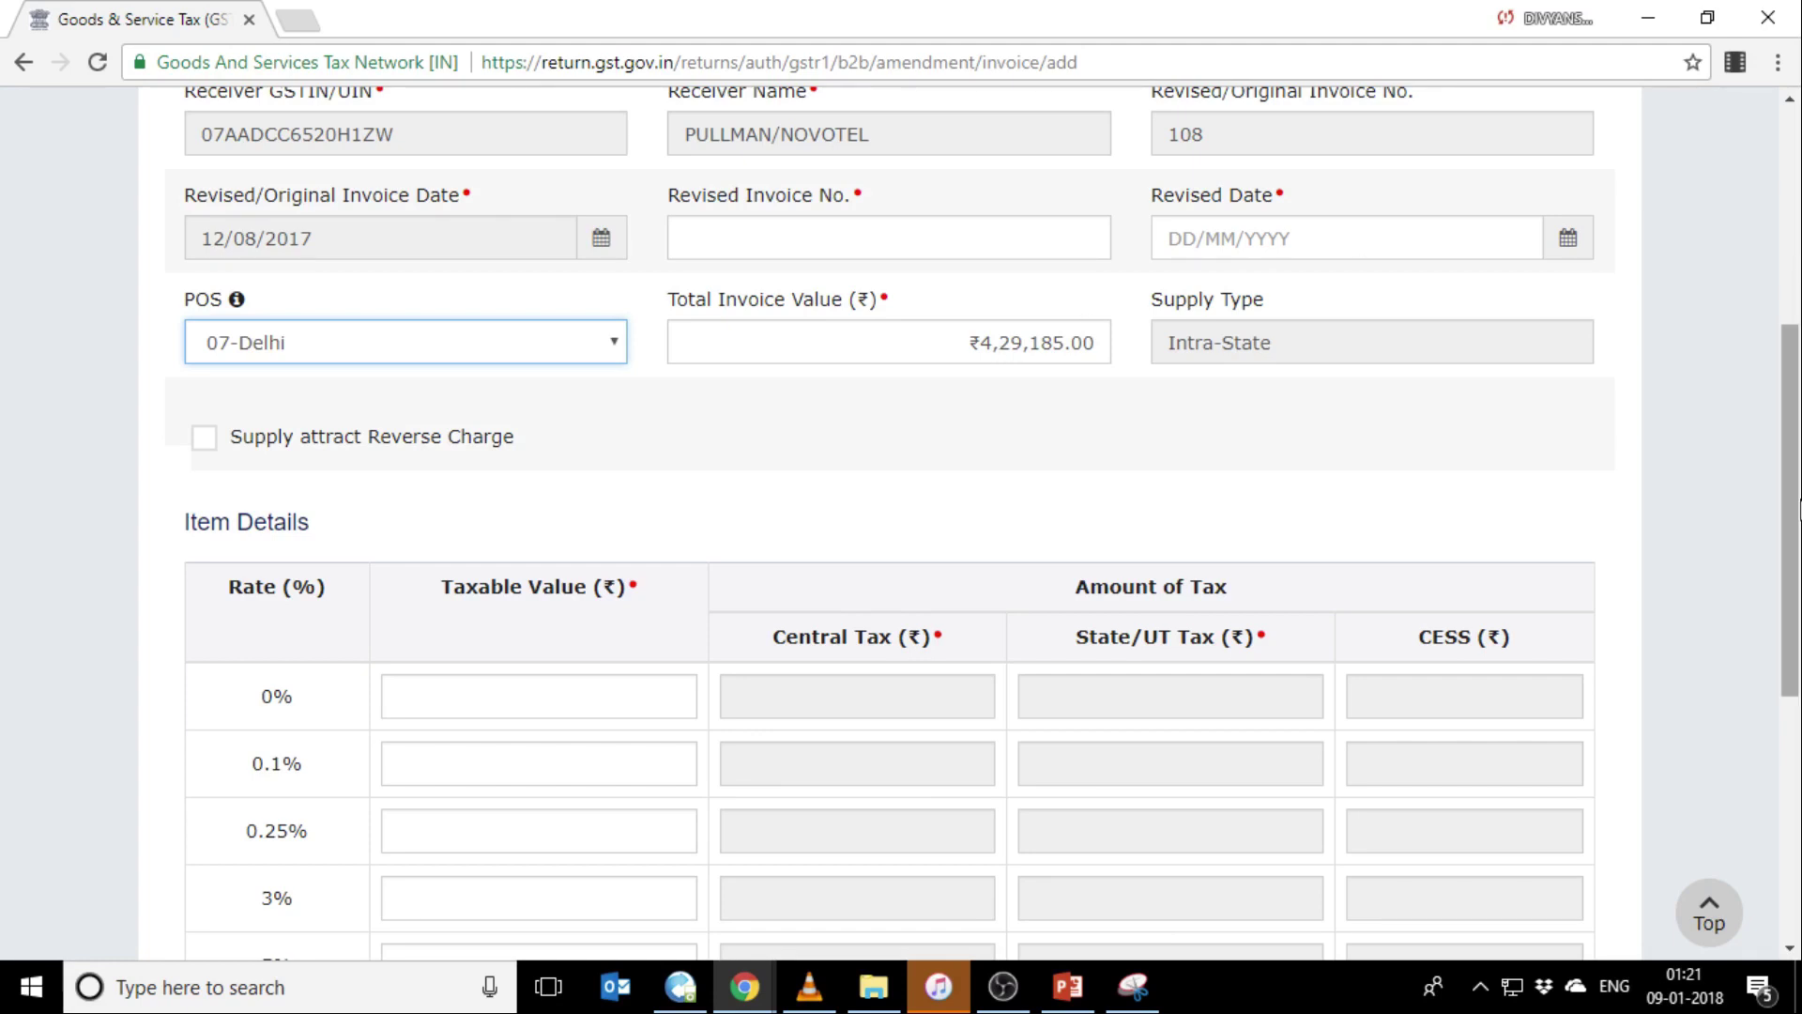
{"action": "left_click_drag", "start_coordinate": [1797, 511], "coordinate": [1797, 582]}
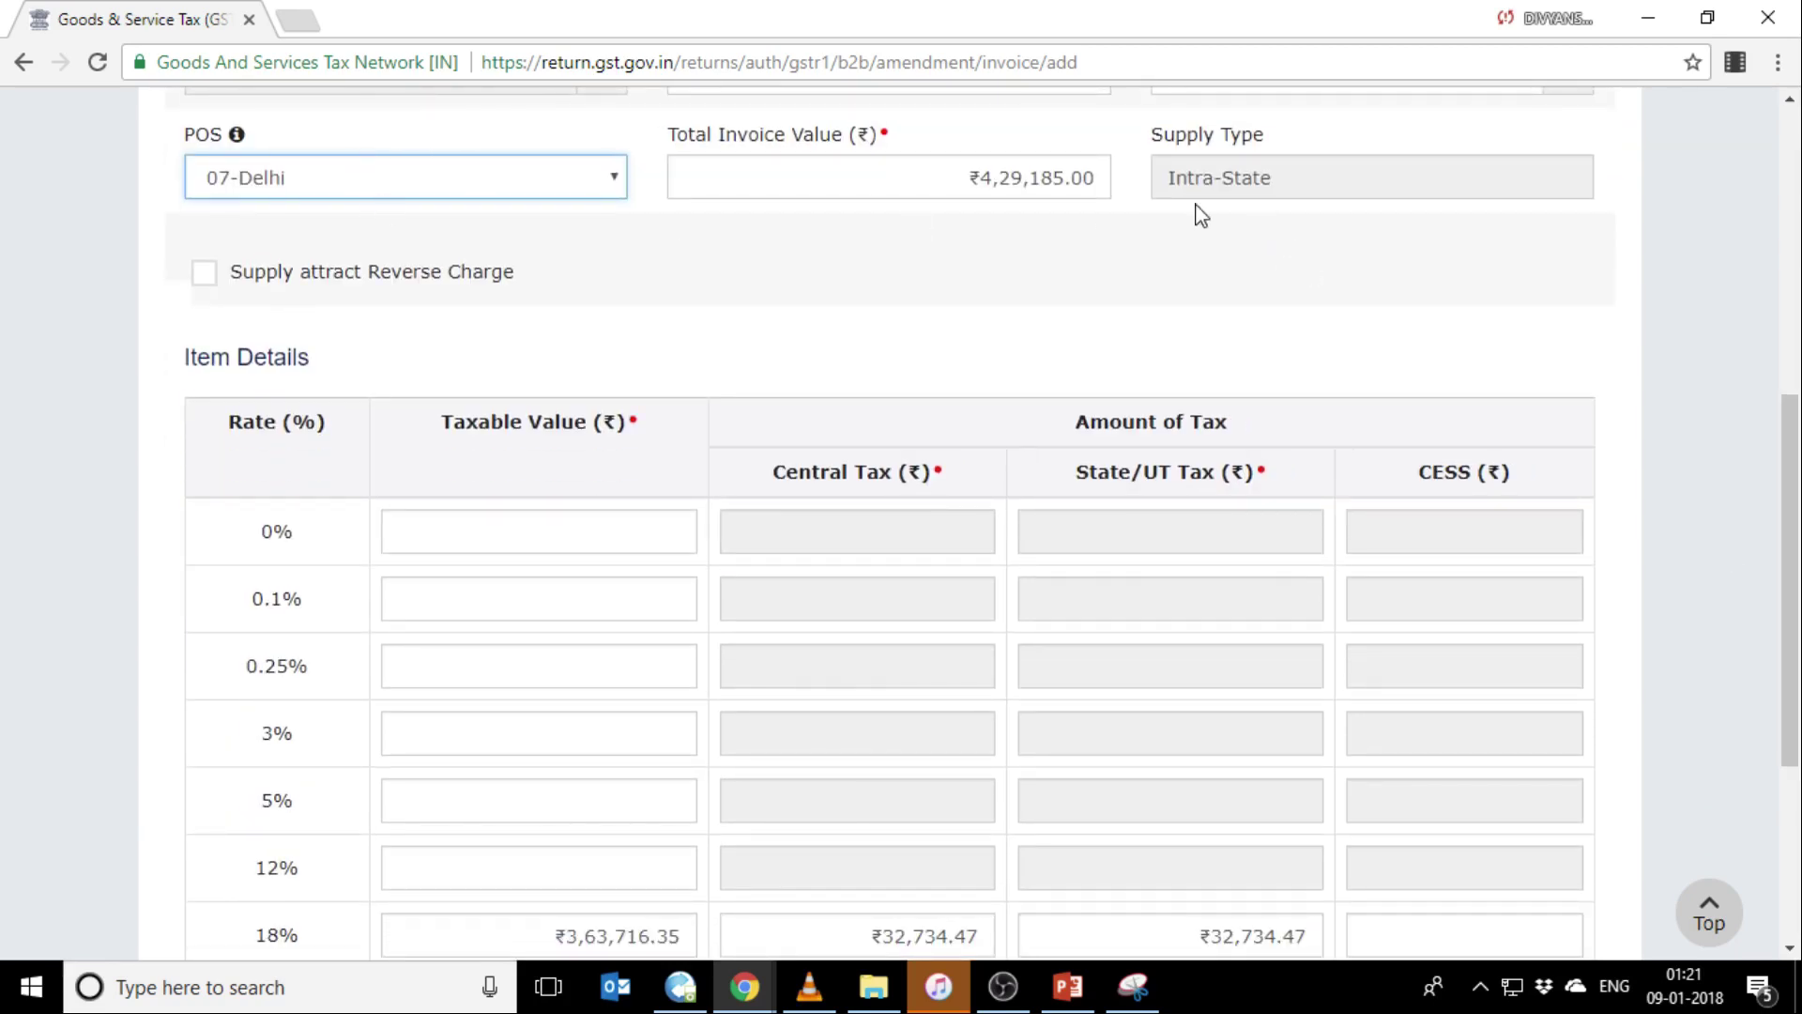
{"action": "scroll", "coordinate": [1798, 631], "scroll_direction": "down", "scroll_amount": 3}
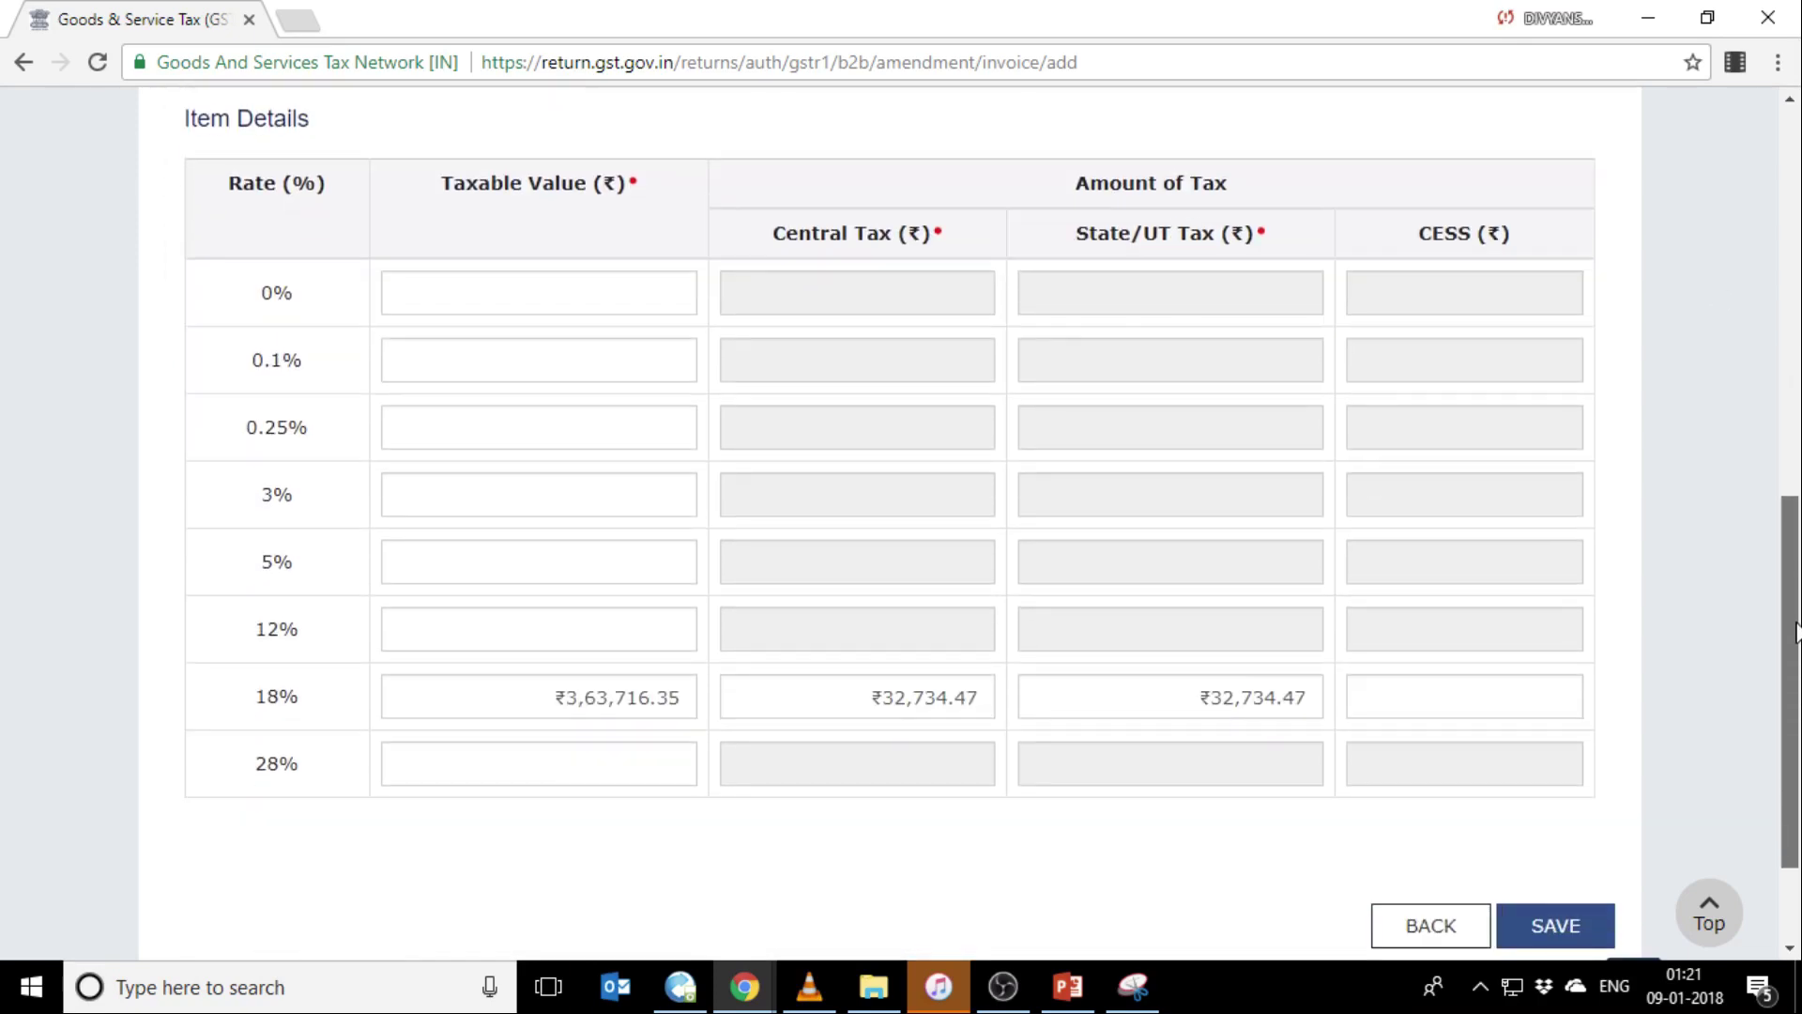
Step: Set the item taxable values to ₹63,716.35 at the 18% rate and ₹3,00,000 at the 28% rate
{"action": "left_click", "coordinate": [614, 688]}
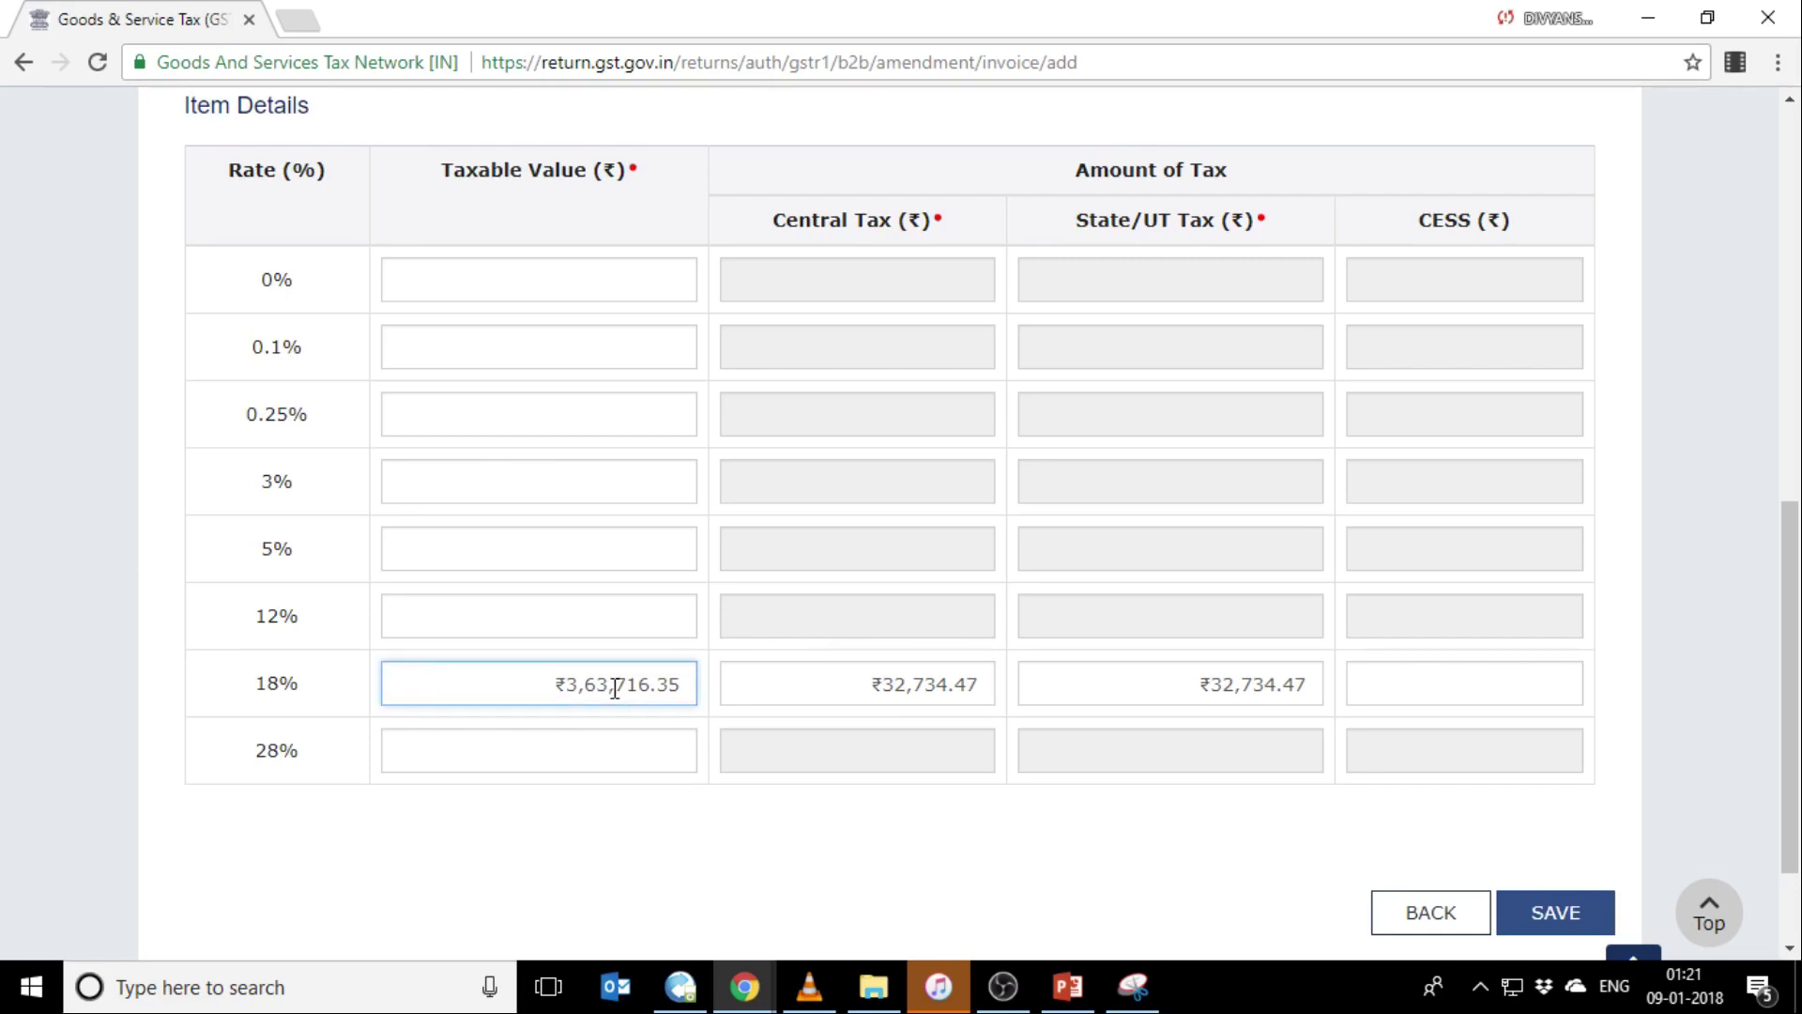
{"action": "left_click", "coordinate": [614, 689]}
{"action": "key", "text": "BackSpace"}
{"action": "left_click", "coordinate": [660, 757]}
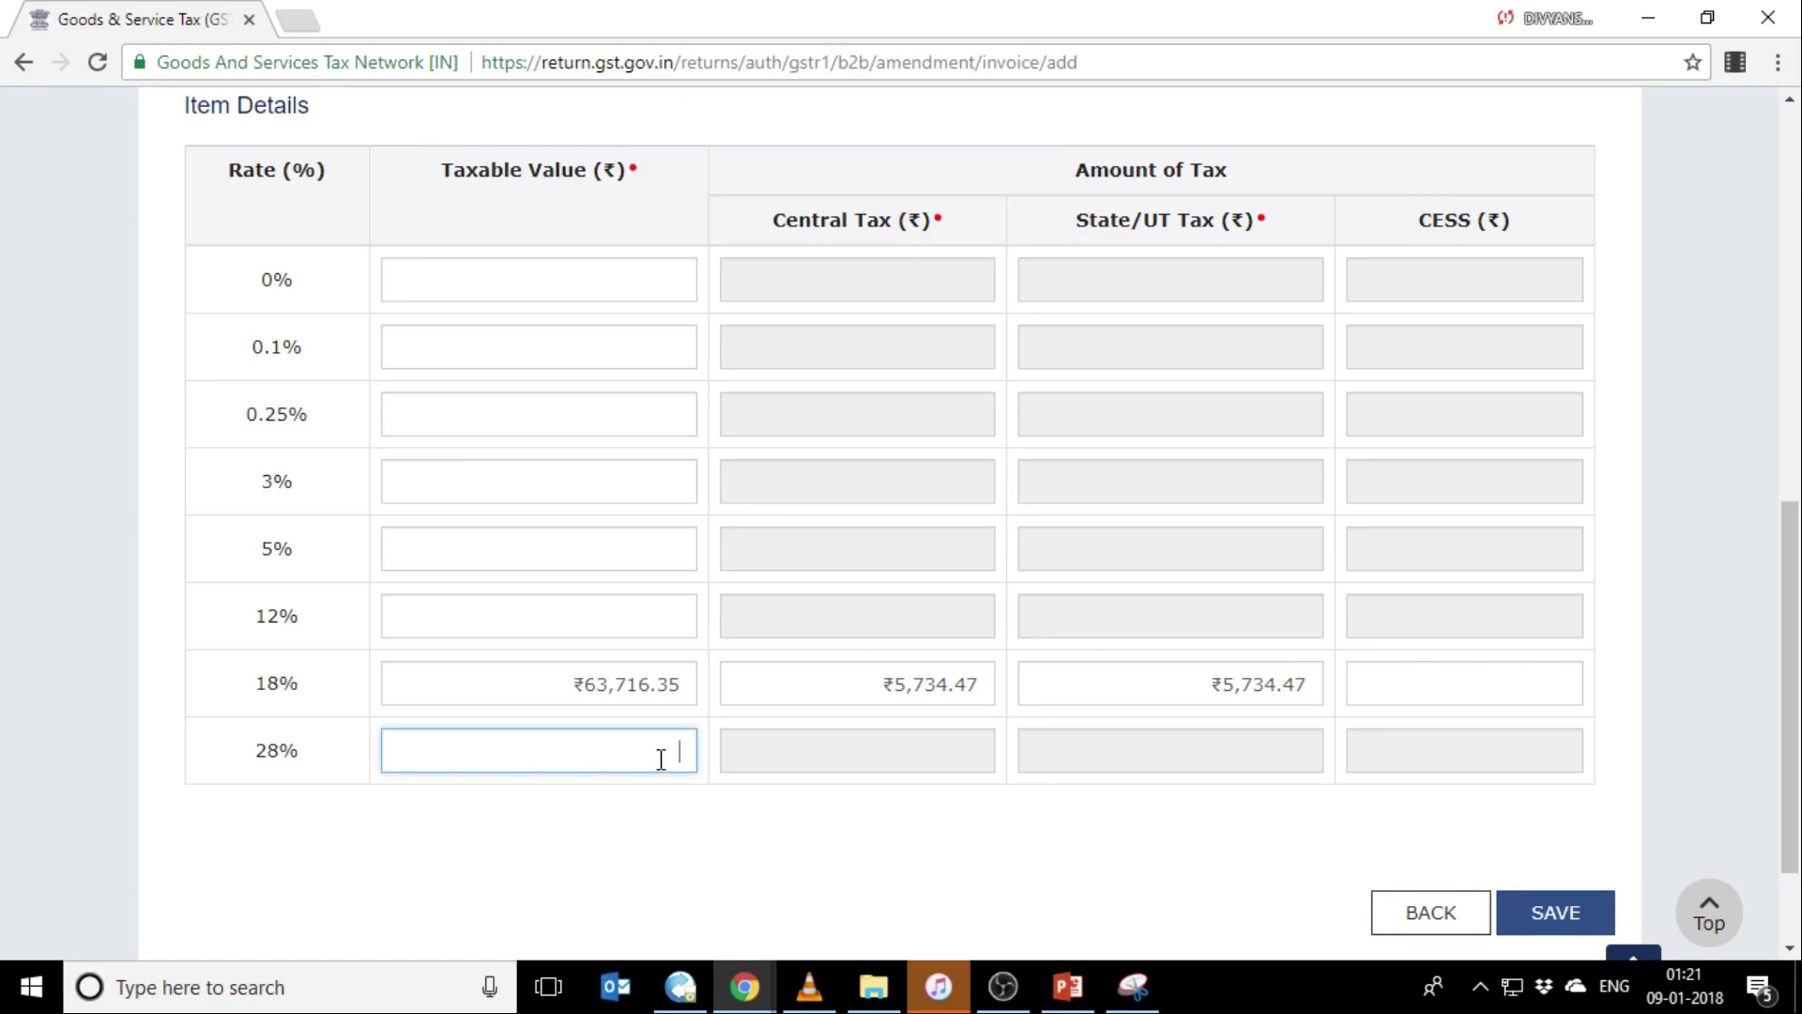
{"action": "type", "text": "300000"}
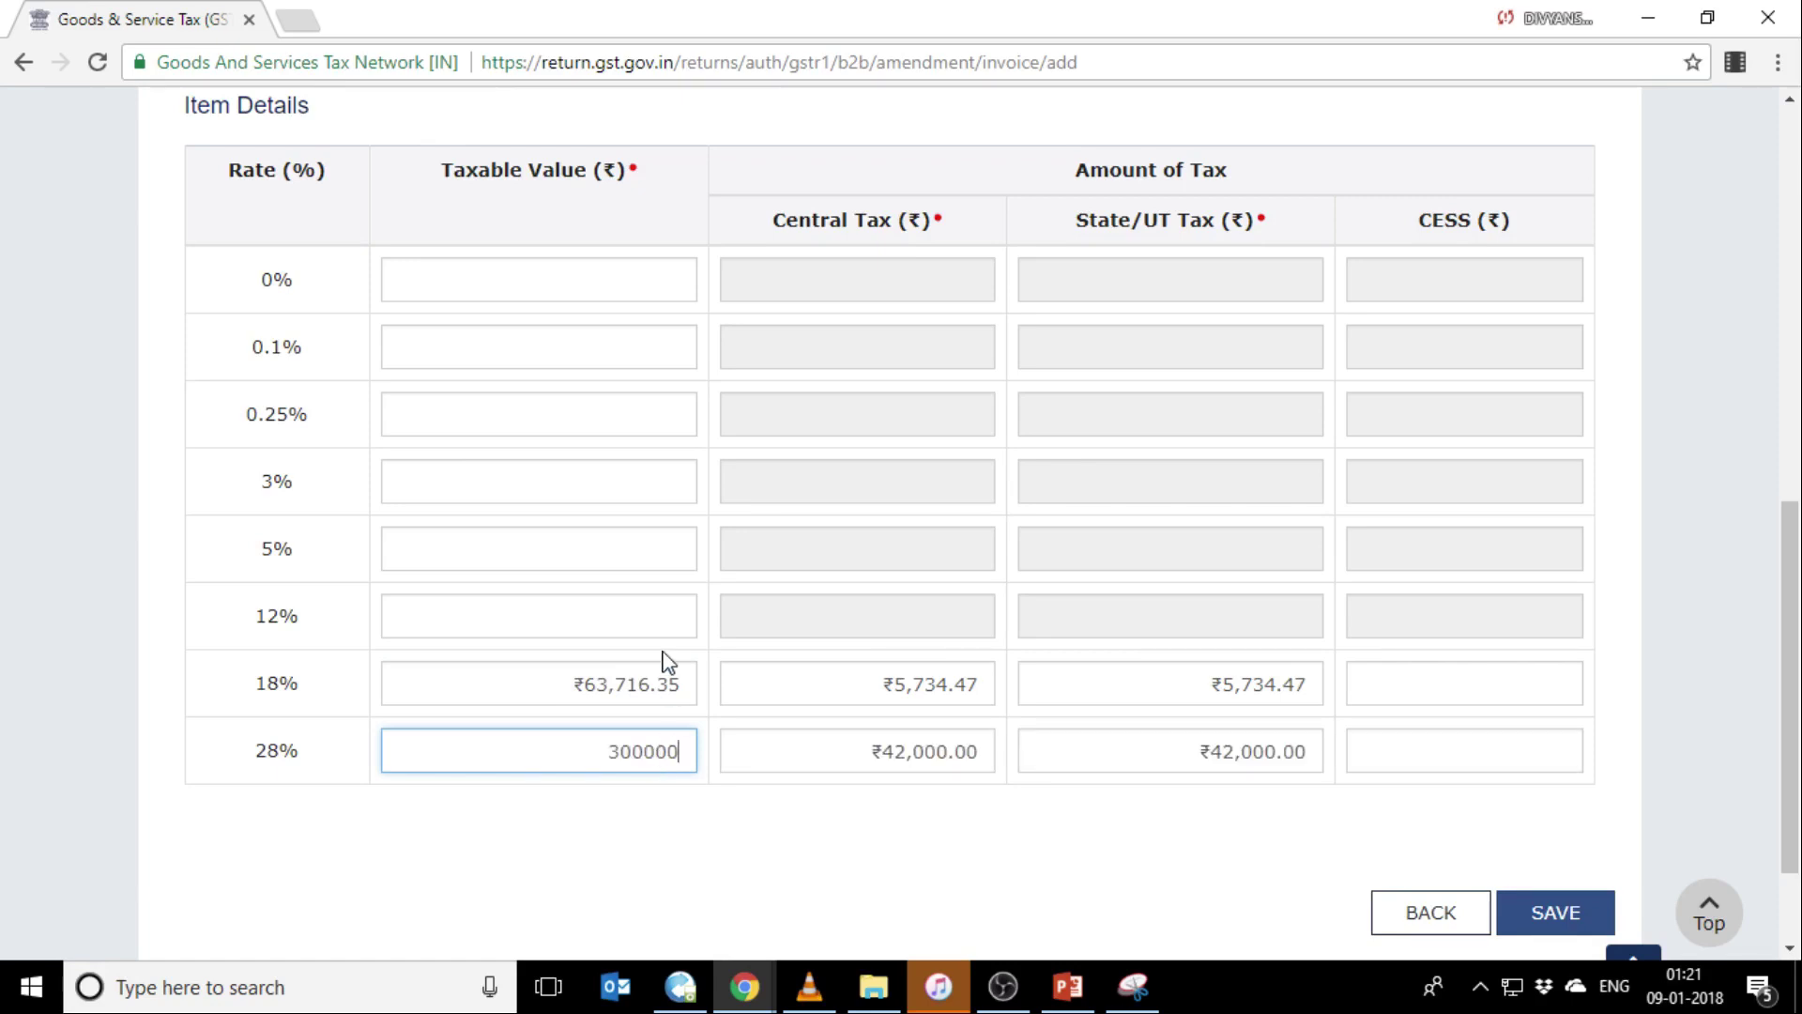
{"action": "left_click", "coordinate": [660, 586]}
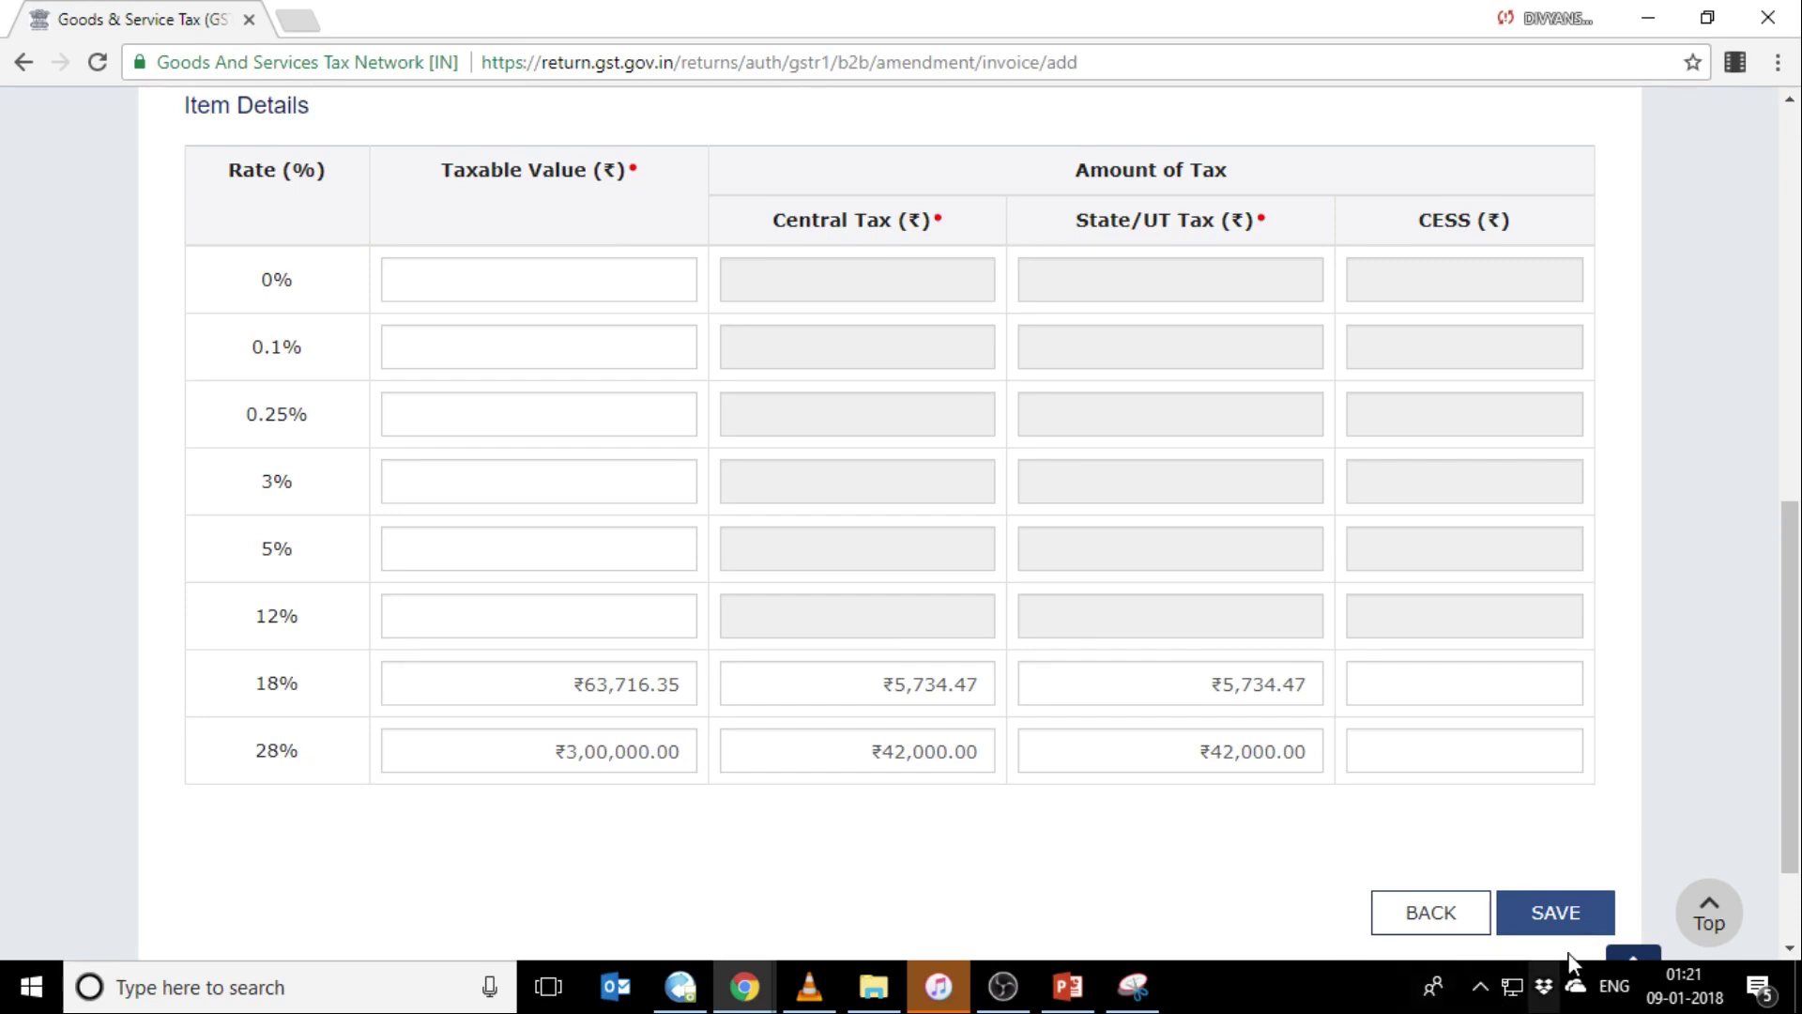
Step: Review the whole amendment form and return to the Amended B2B Invoices summary without saving
{"action": "left_click_drag", "start_coordinate": [1792, 741], "coordinate": [1792, 734]}
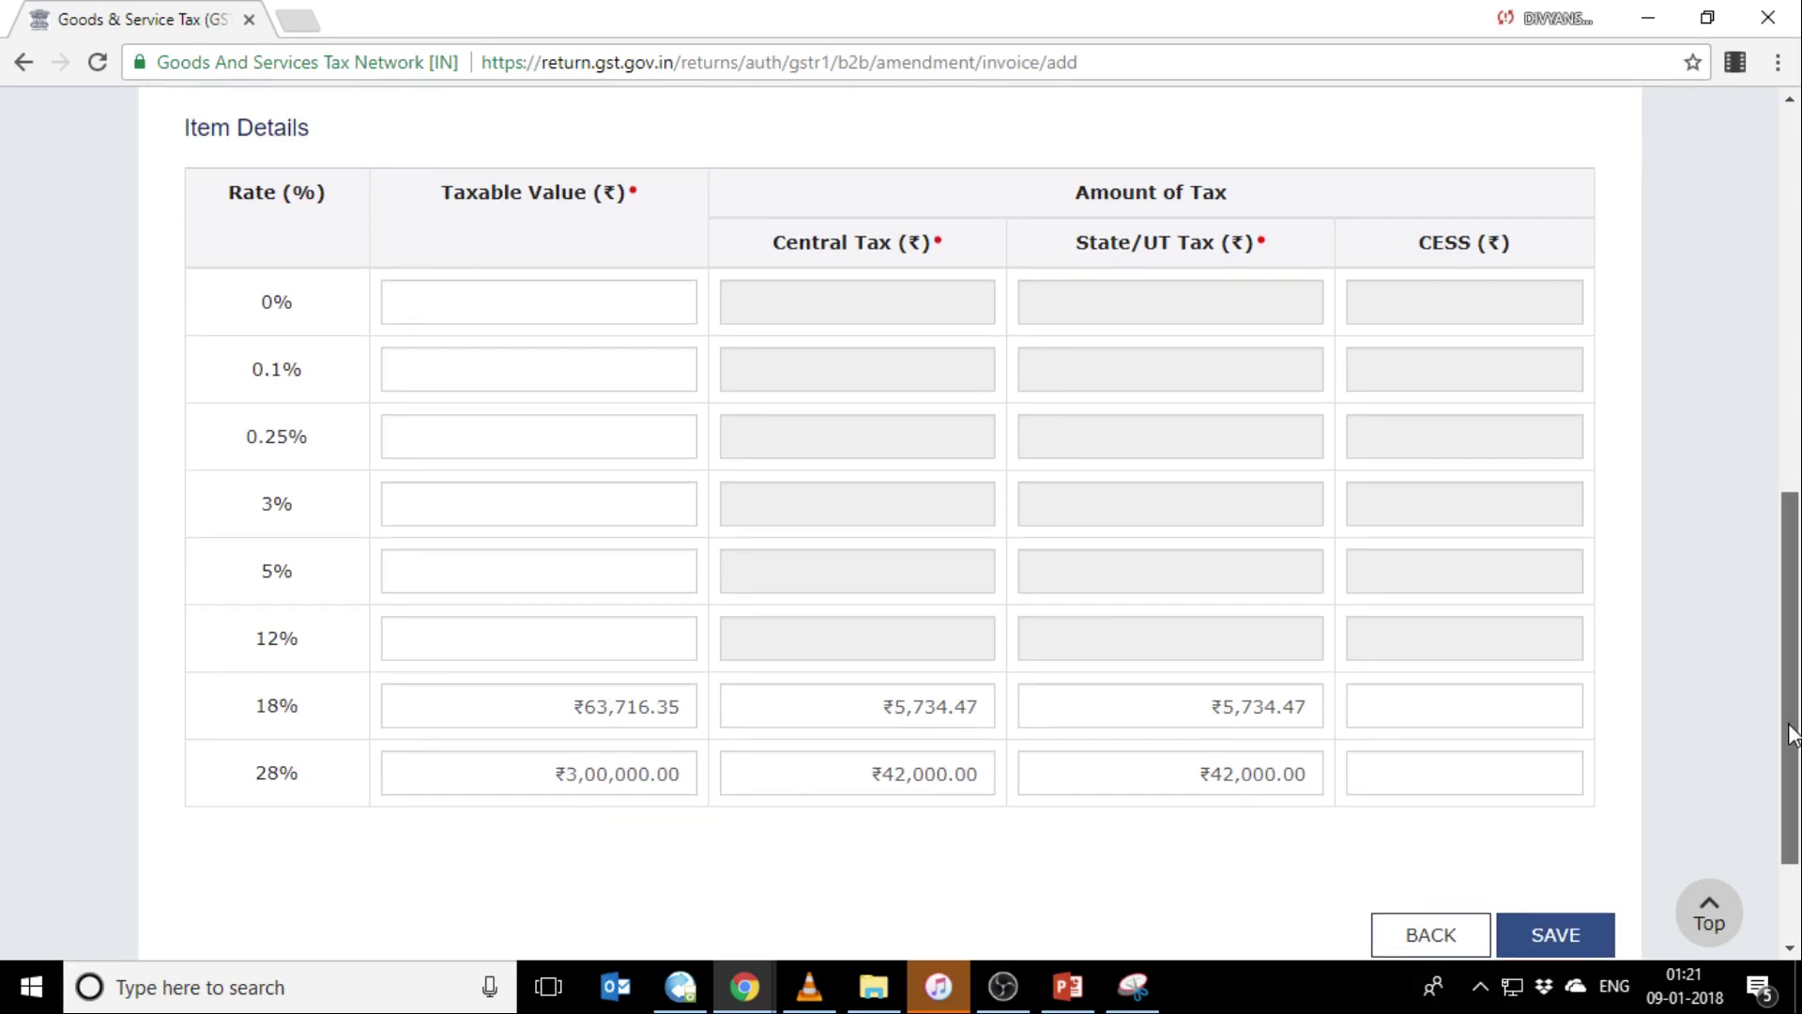
{"action": "left_click_drag", "start_coordinate": [1793, 734], "coordinate": [1796, 418]}
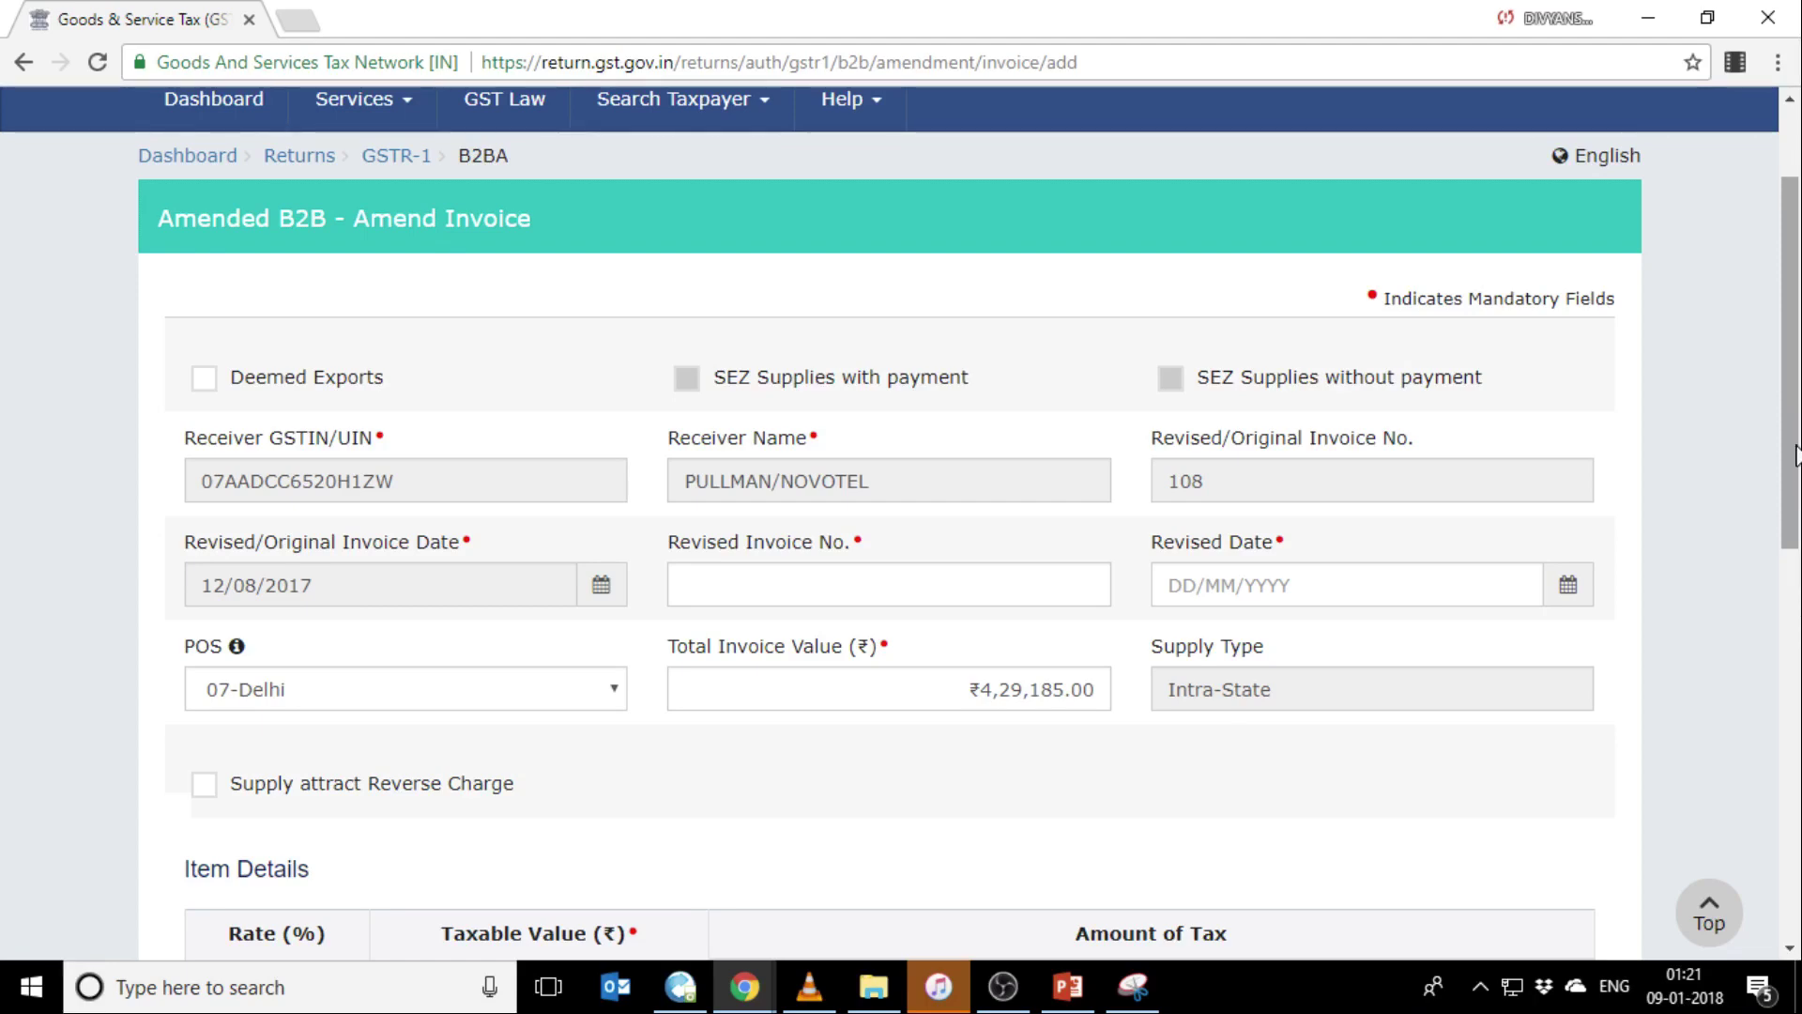
{"action": "scroll", "coordinate": [1794, 455], "scroll_direction": "down", "scroll_amount": 5}
{"action": "left_click_drag", "start_coordinate": [1793, 454], "coordinate": [1799, 669]}
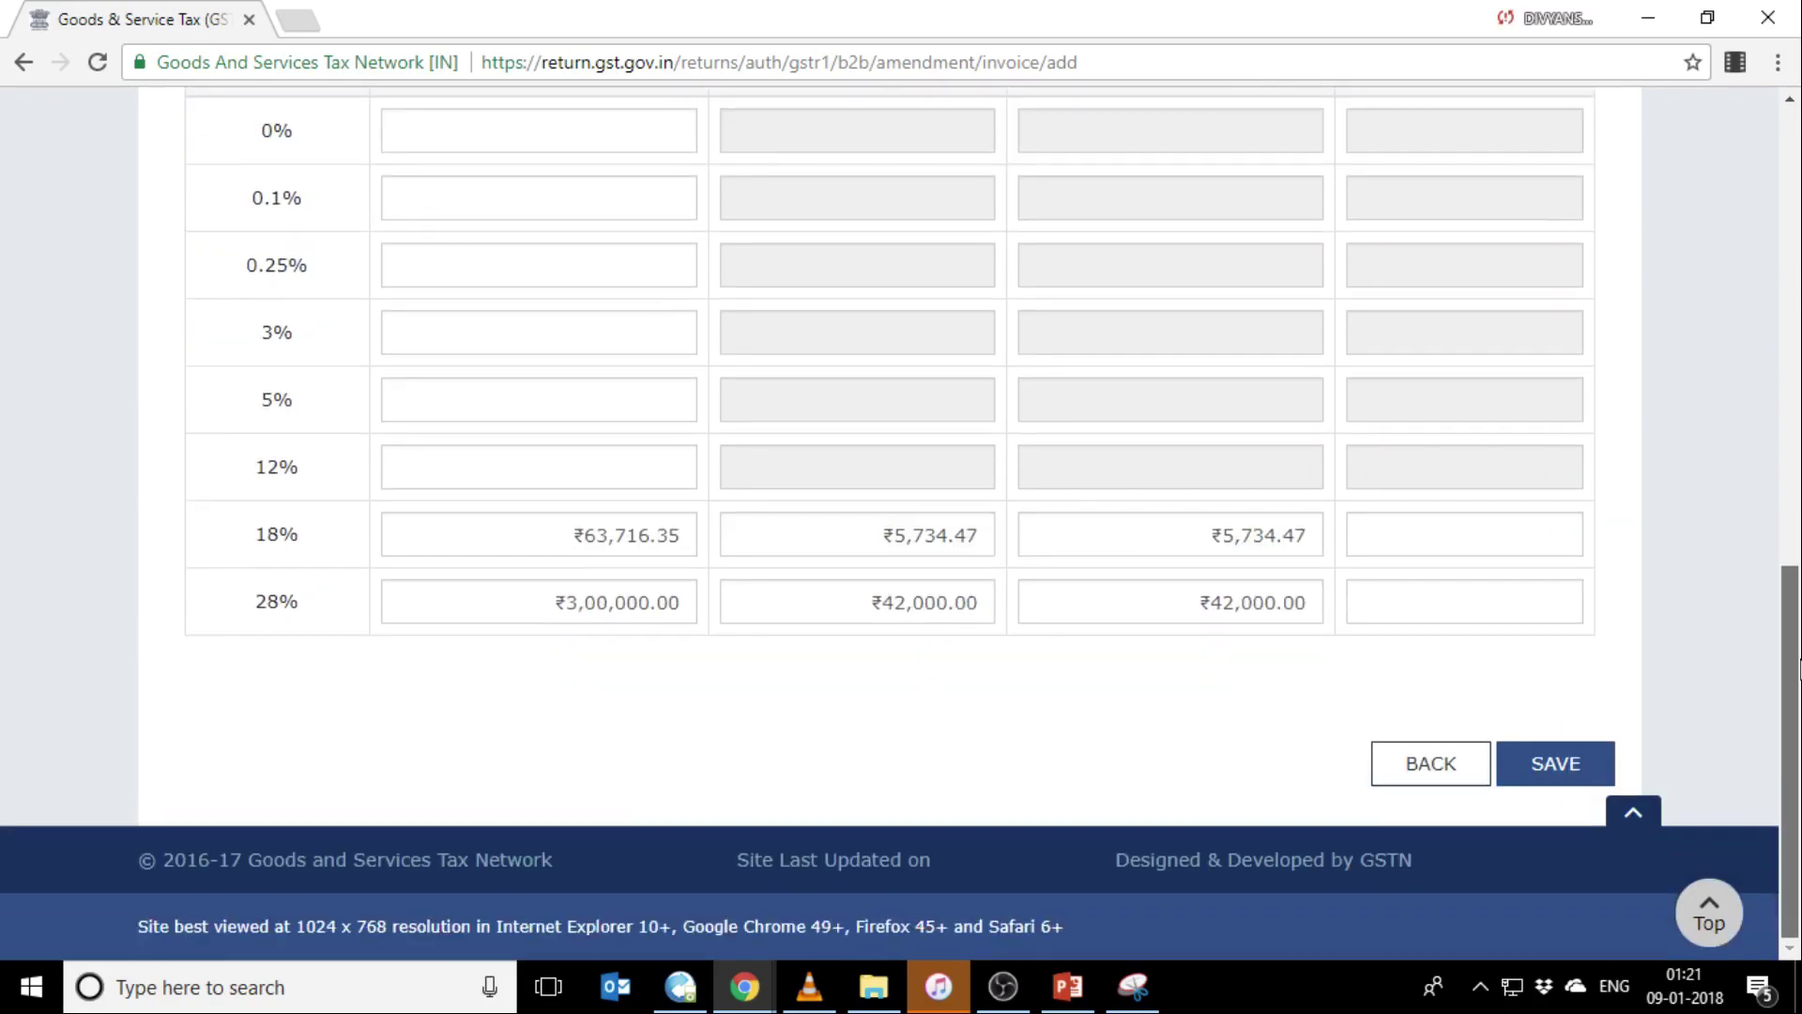
{"action": "left_click", "coordinate": [1412, 777]}
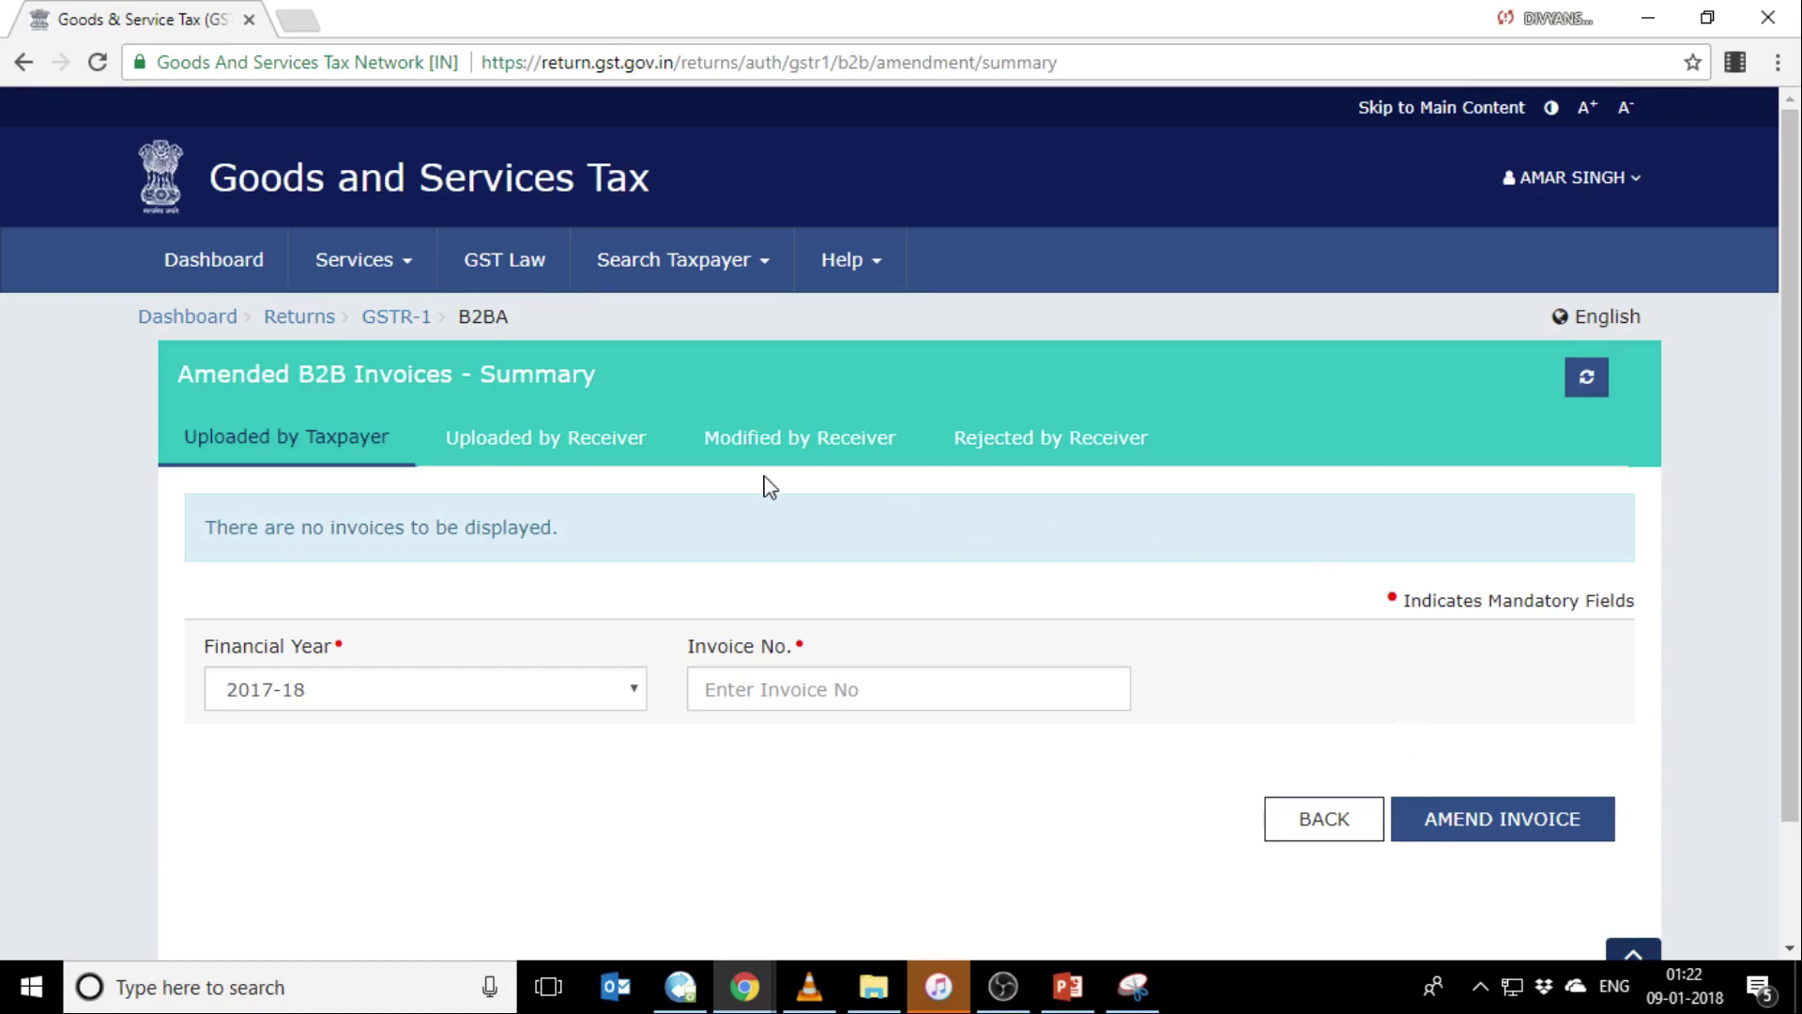
Step: View the amended B2B invoices uploaded by, modified by and rejected by the receiver
{"action": "left_click", "coordinate": [601, 437]}
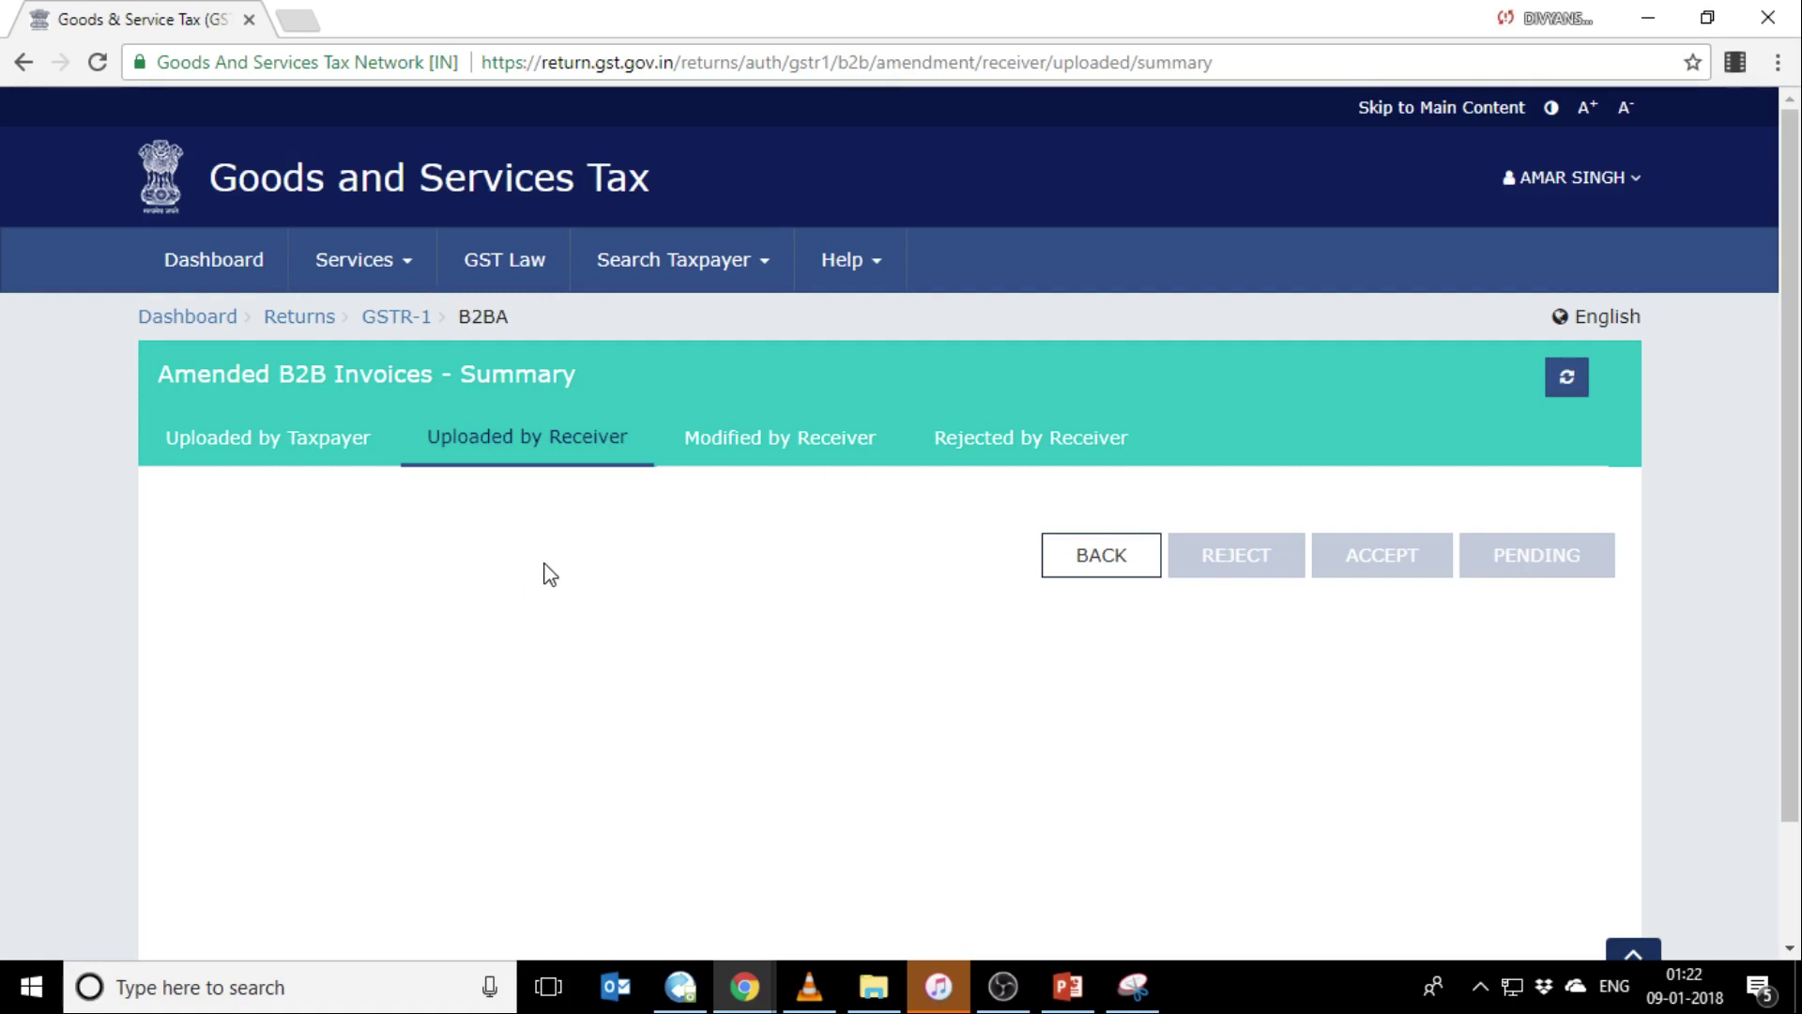
{"action": "left_click", "coordinate": [790, 431]}
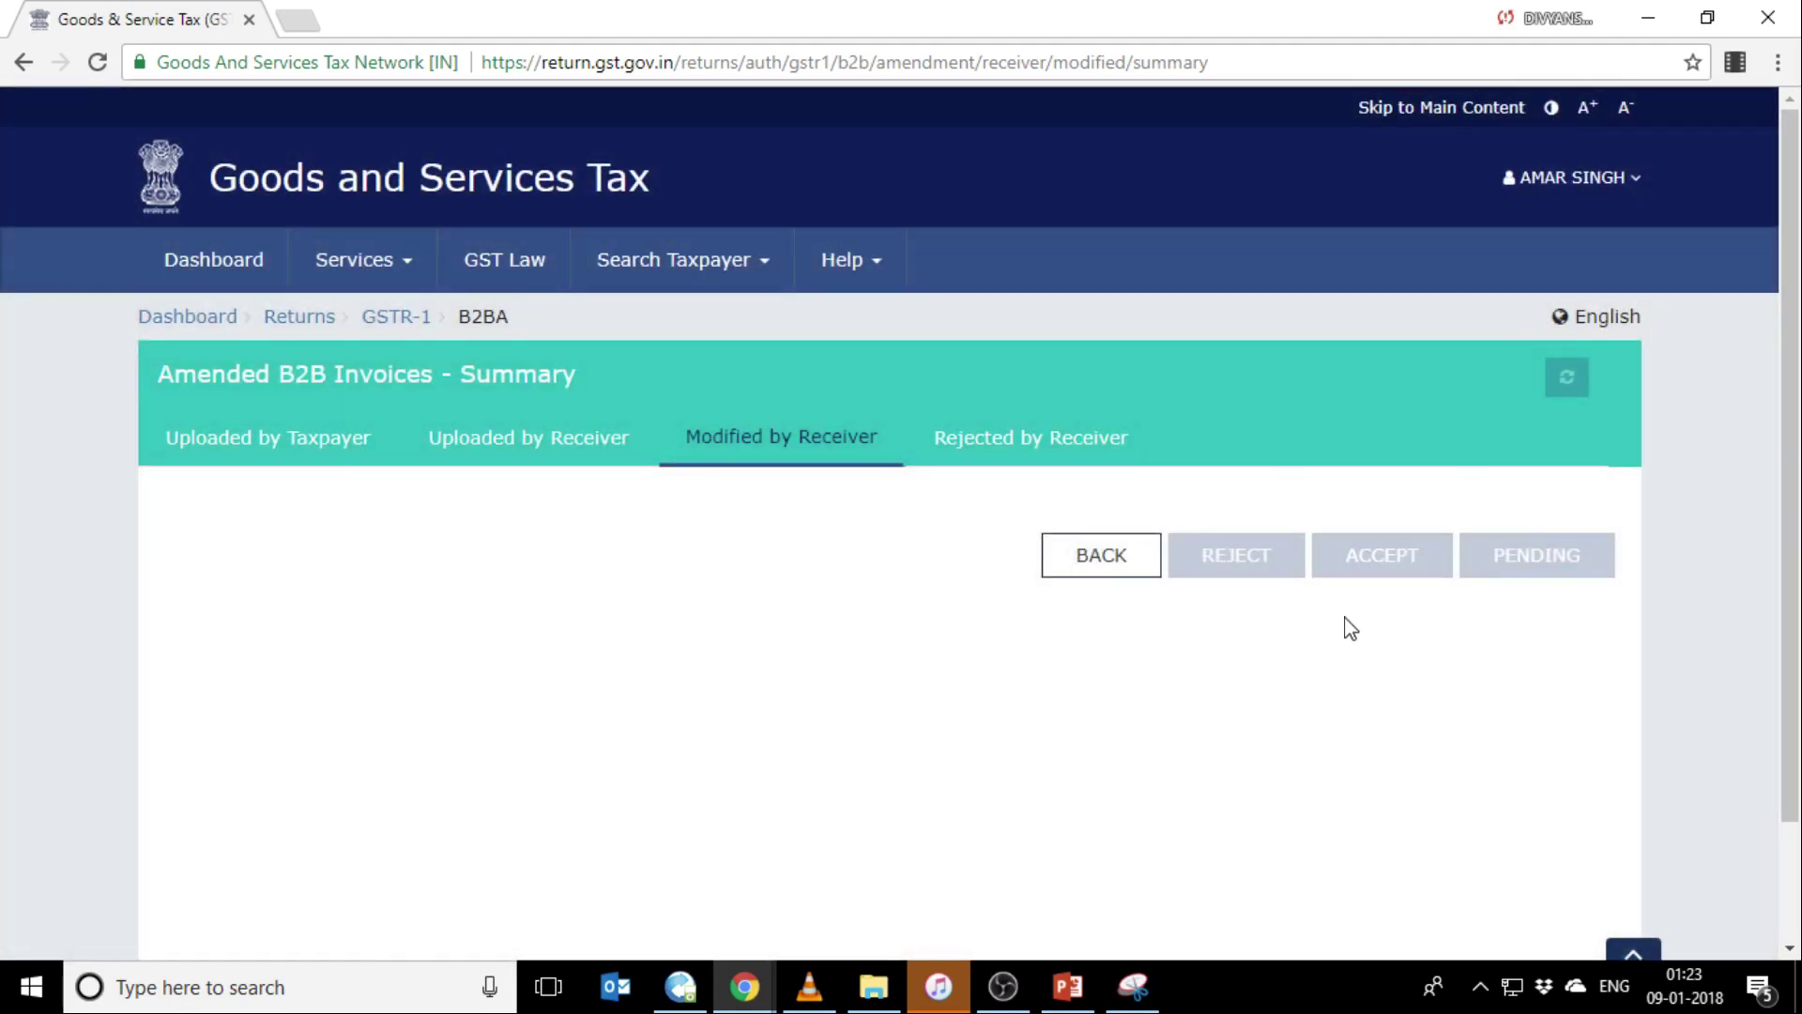
{"action": "left_click", "coordinate": [1061, 448]}
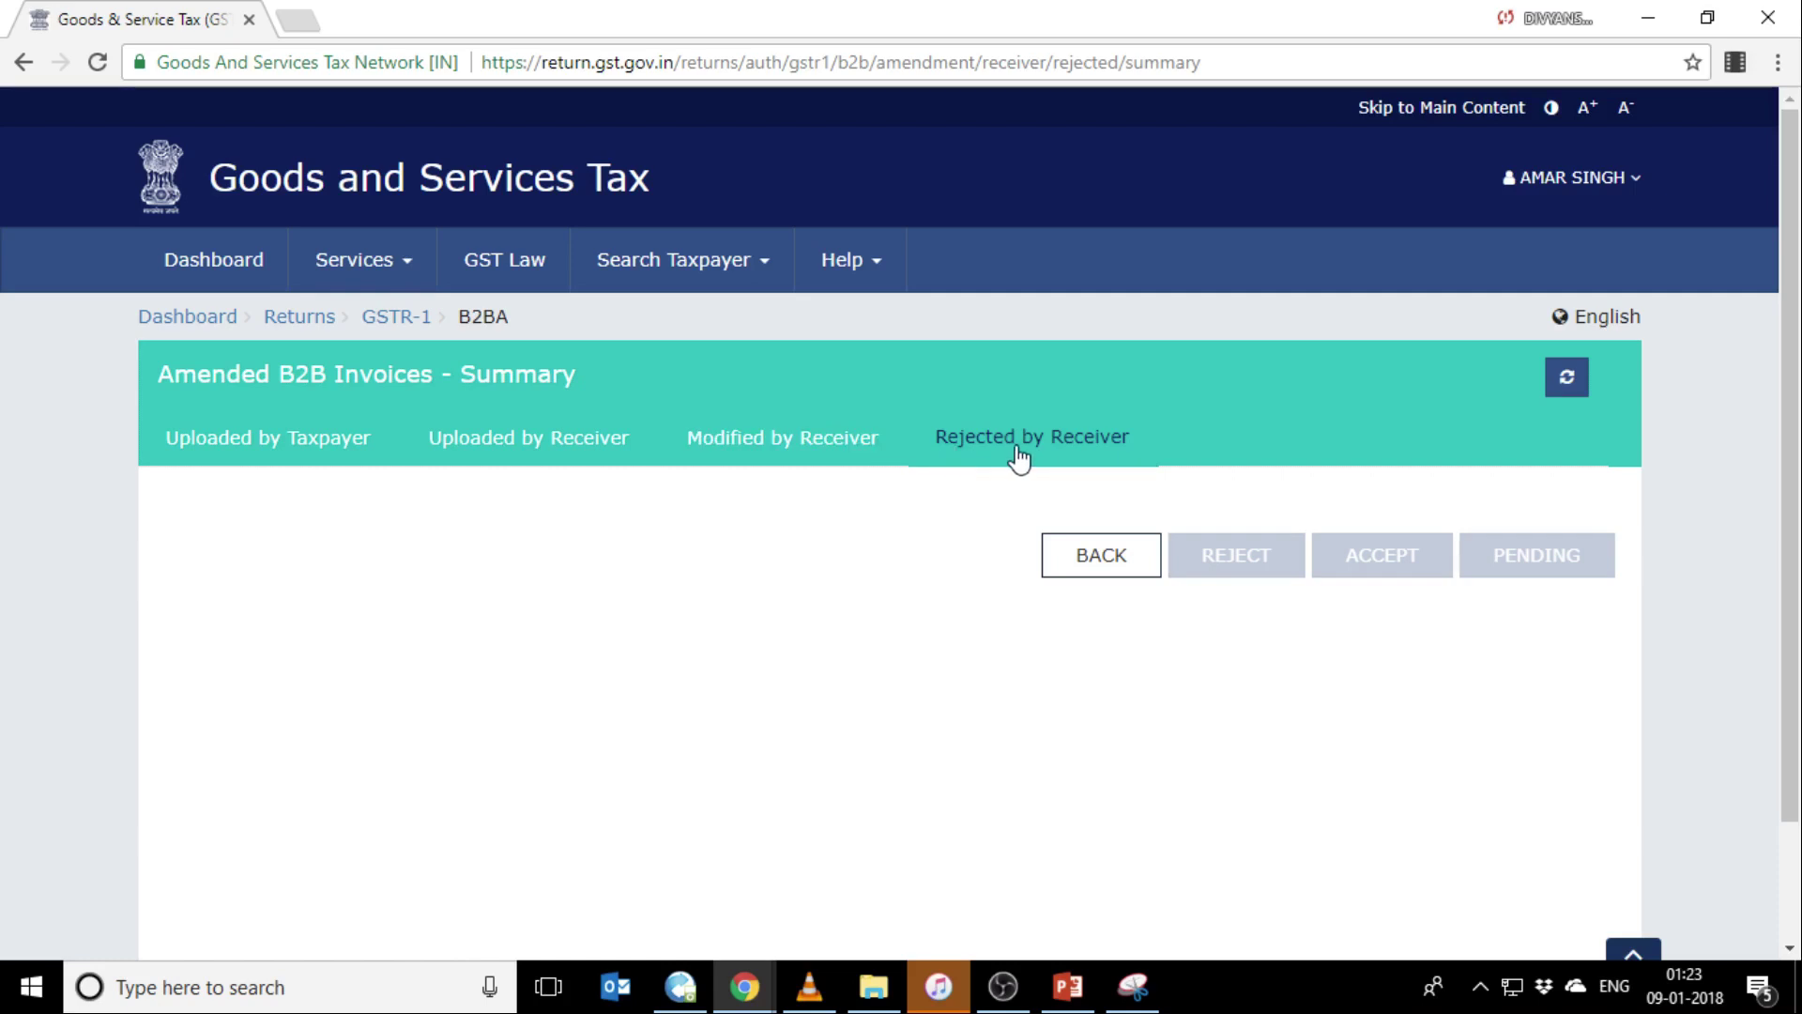
Step: Return to the taxpayer-uploaded amendments, go back to the GSTR-1 overview and open section 10 - Amended B2C(Others)
{"action": "left_click", "coordinate": [278, 443]}
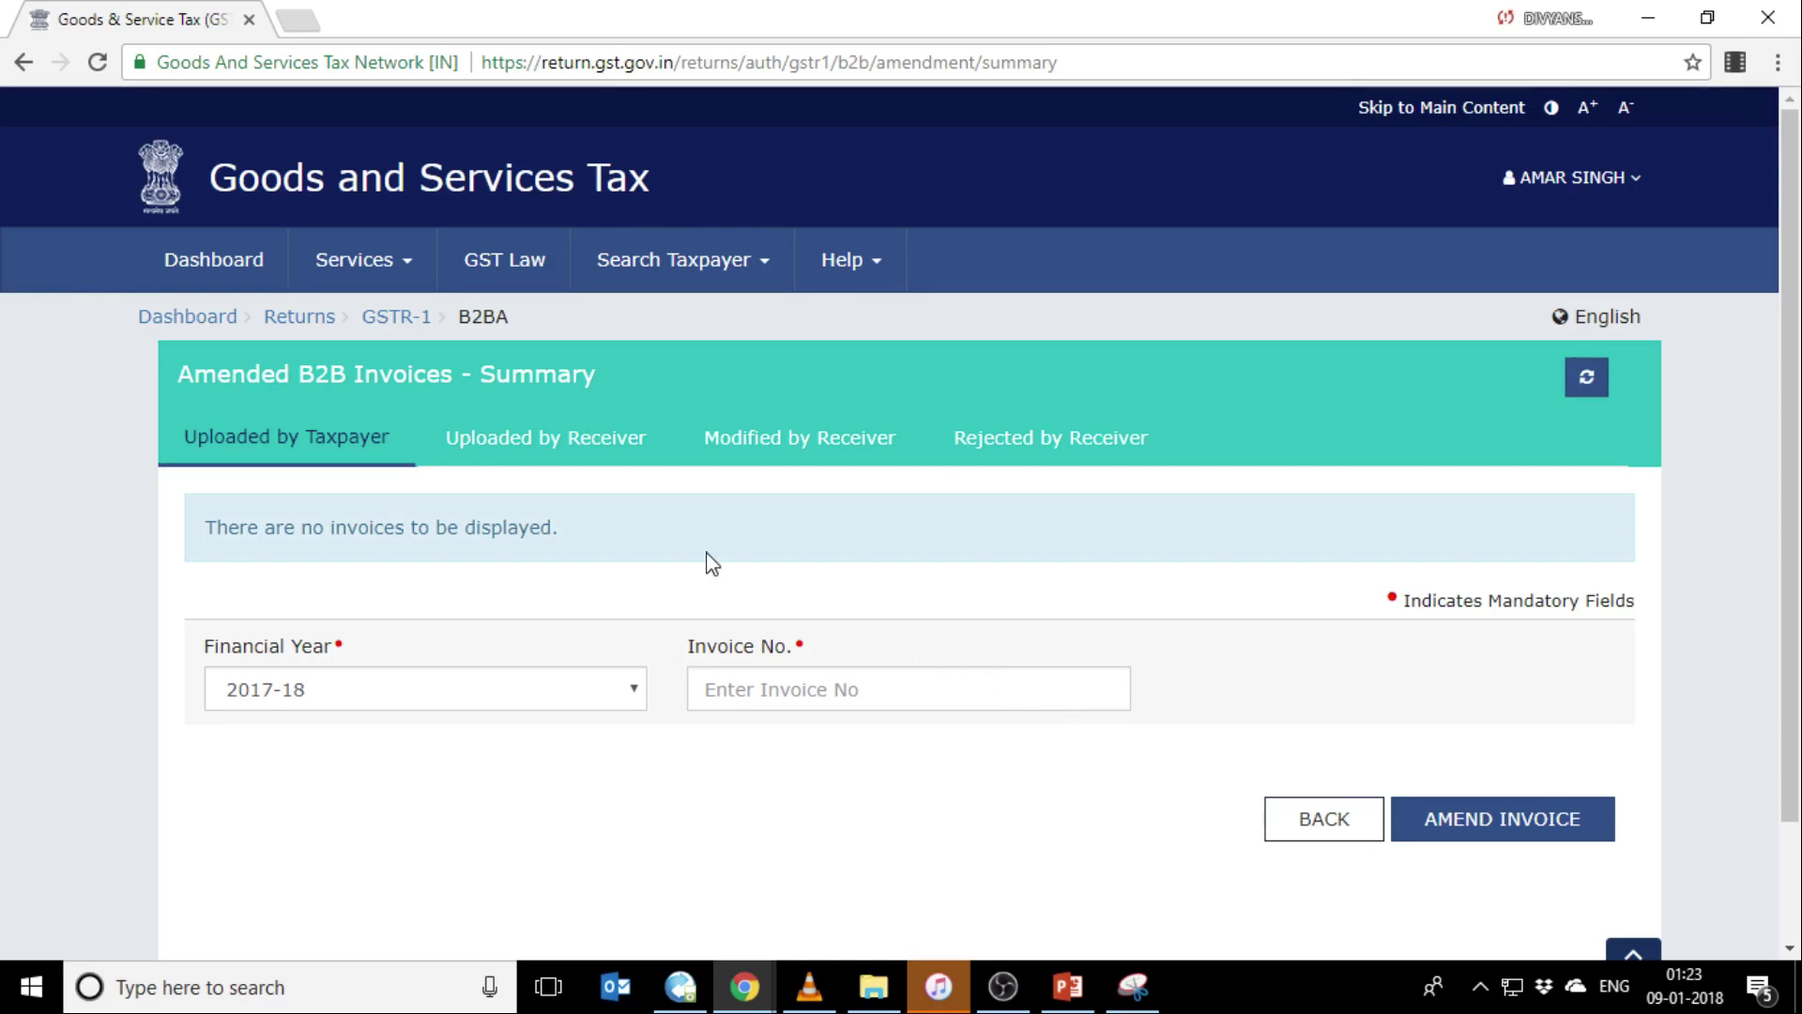
{"action": "scroll", "coordinate": [1797, 408], "scroll_direction": "down", "scroll_amount": 1}
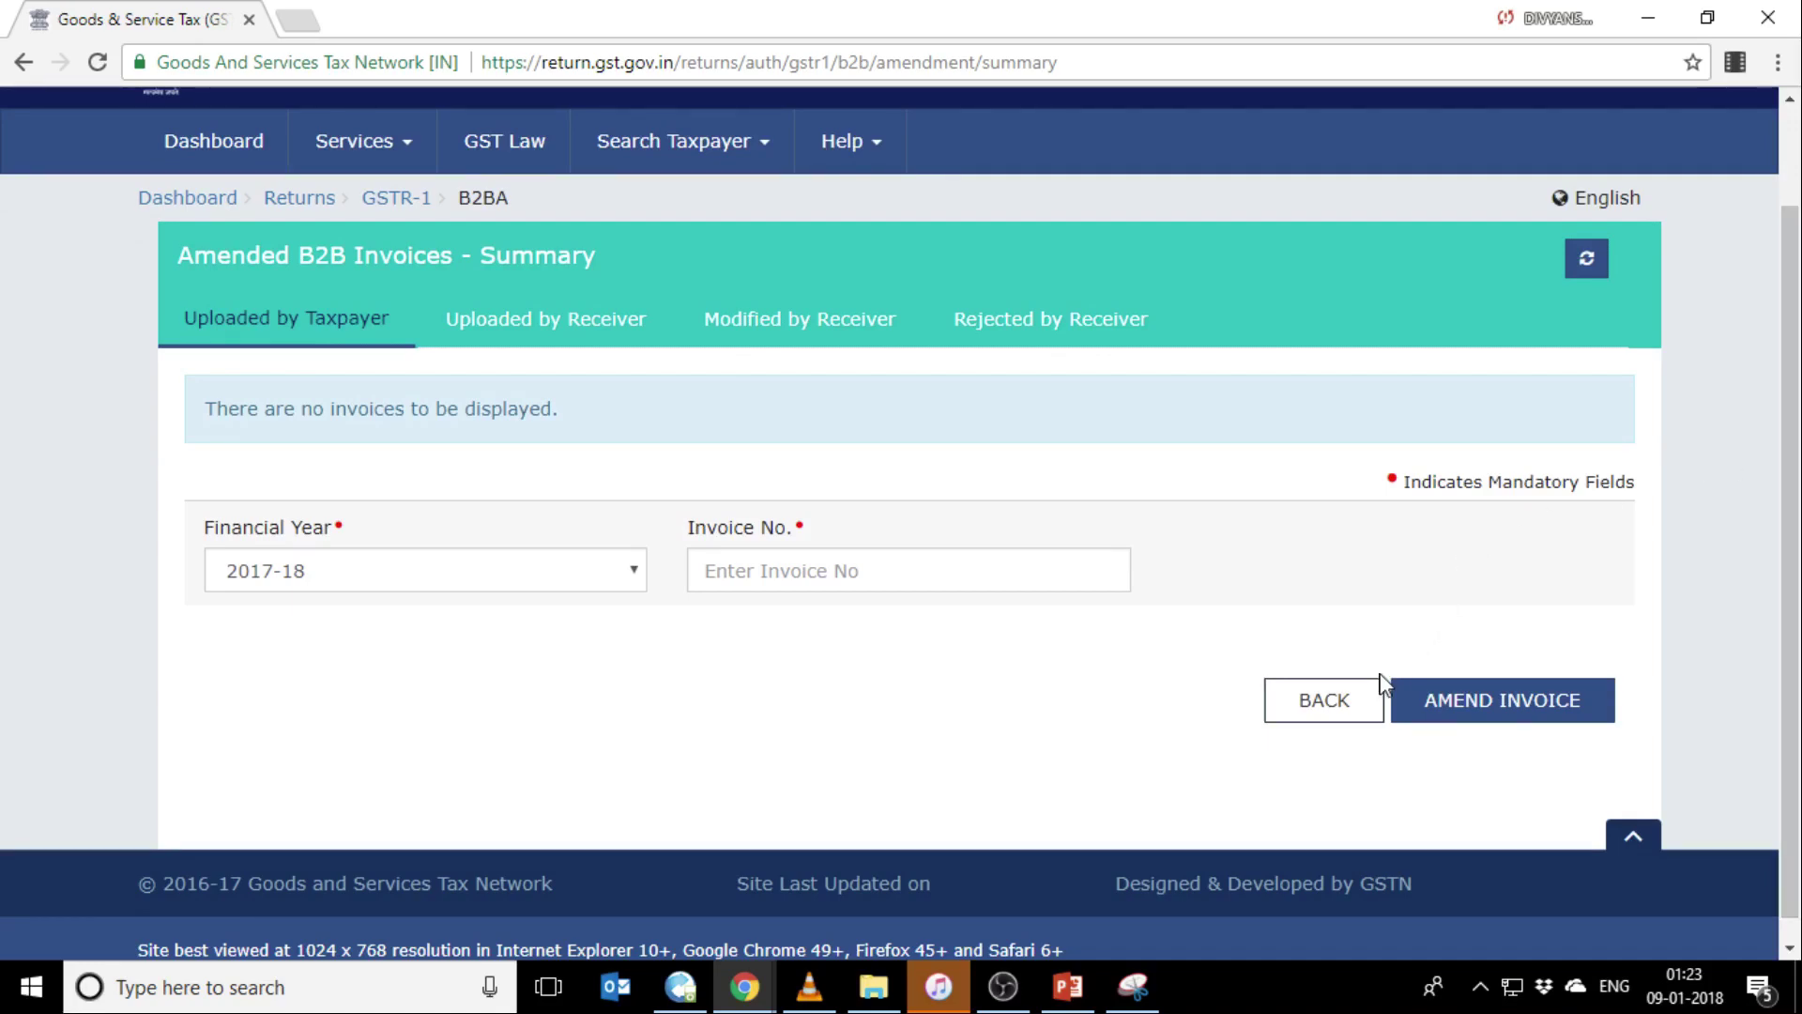
{"action": "left_click", "coordinate": [1324, 711]}
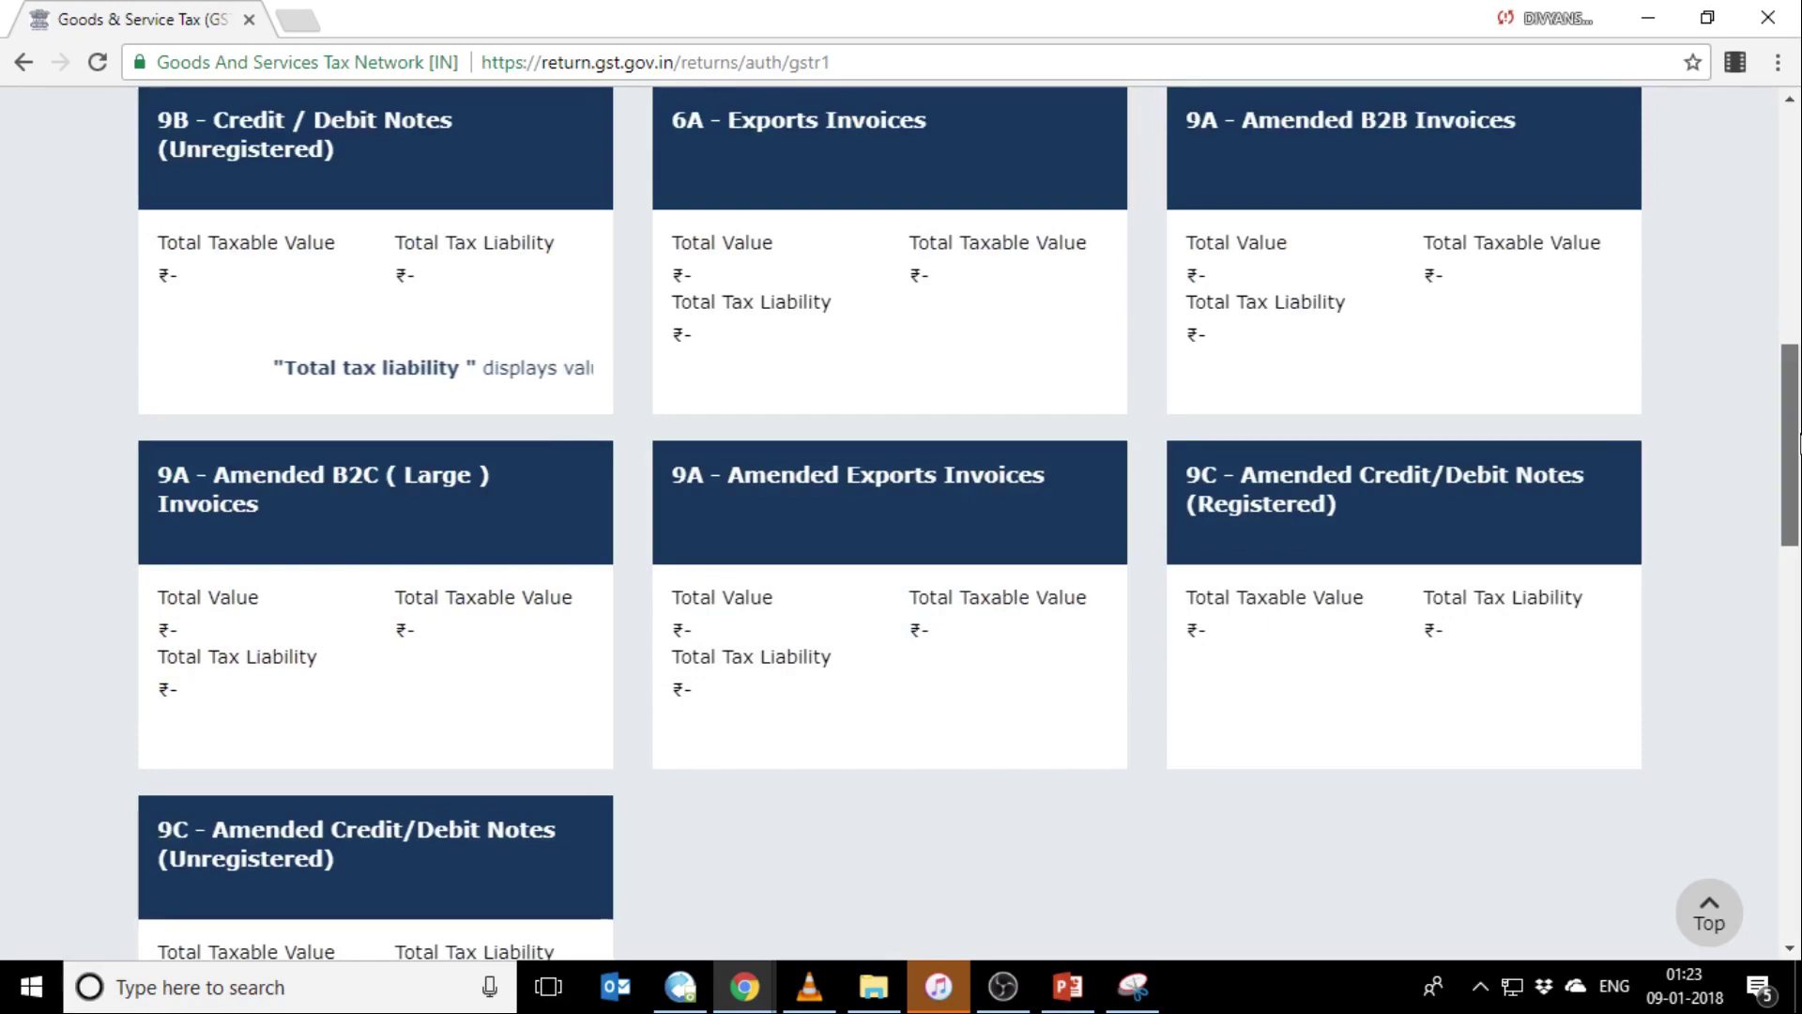
{"action": "left_click_drag", "start_coordinate": [1799, 427], "coordinate": [1799, 765]}
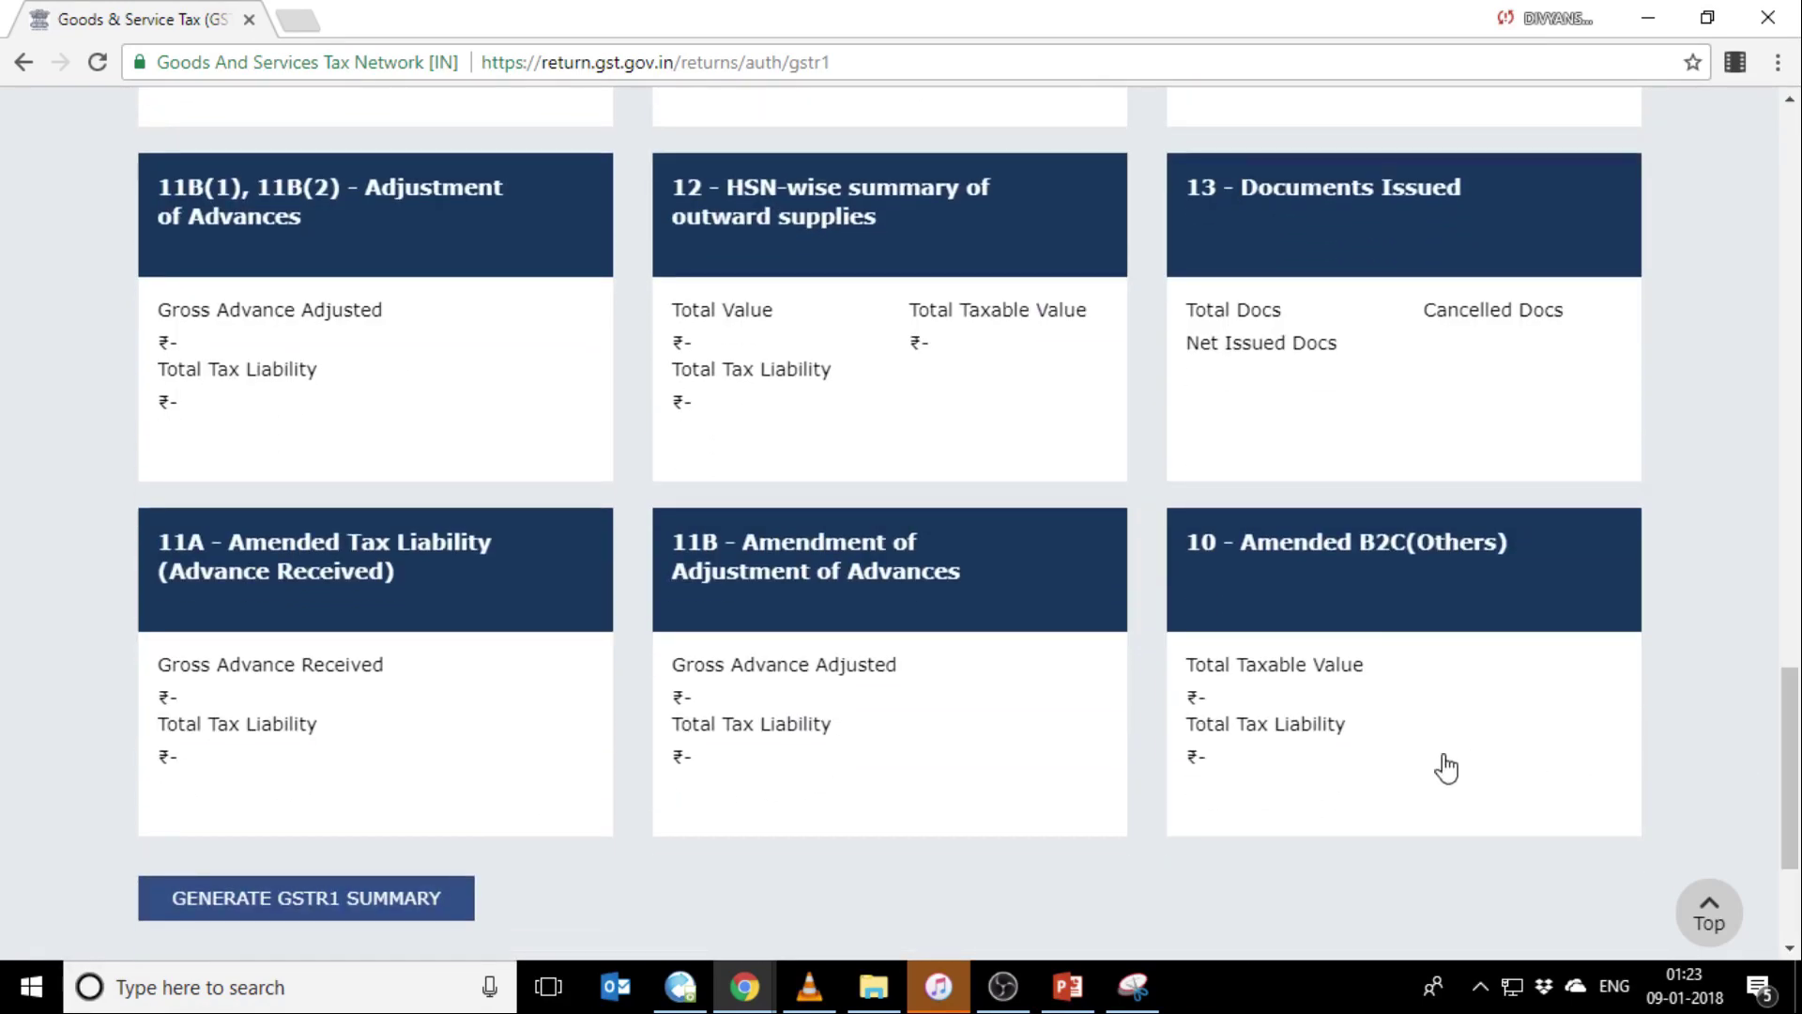
{"action": "left_click", "coordinate": [1308, 705]}
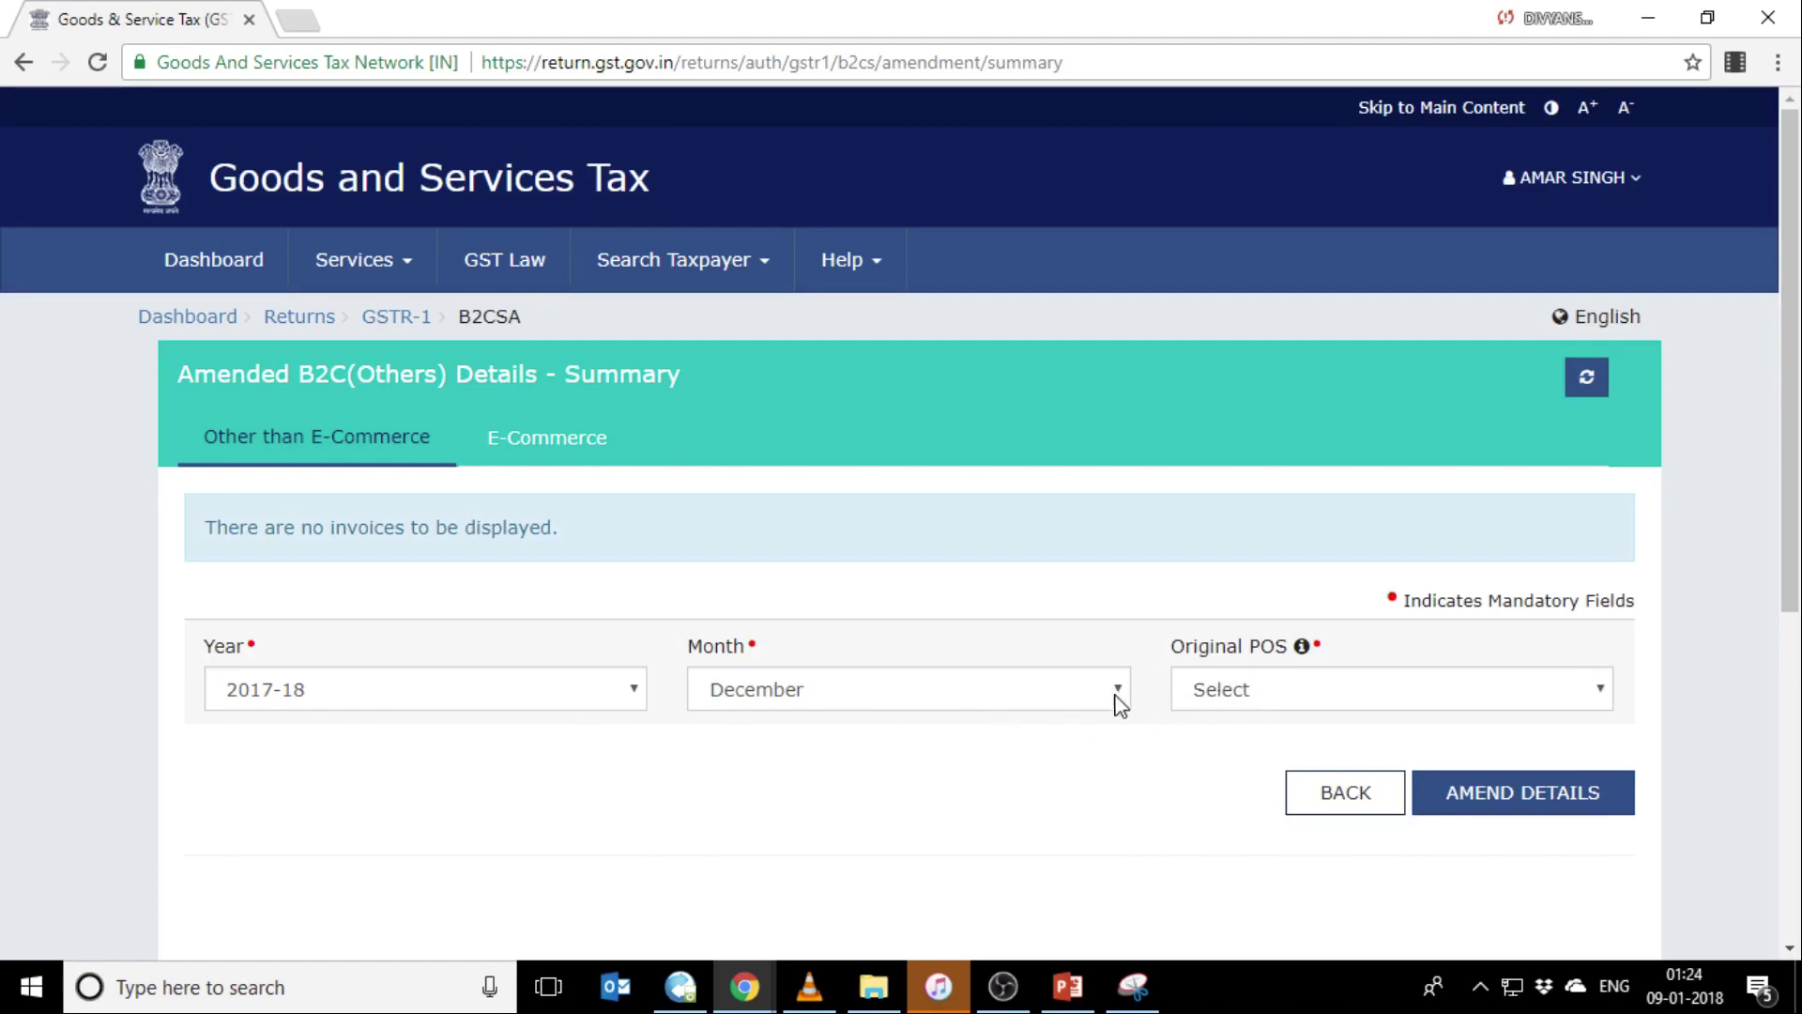
Step: Try to amend the December 2017-18 B2C(Others) details, choosing 06-Haryana as the original place of supply
{"action": "left_click", "coordinate": [1070, 700]}
{"action": "left_click", "coordinate": [1070, 700]}
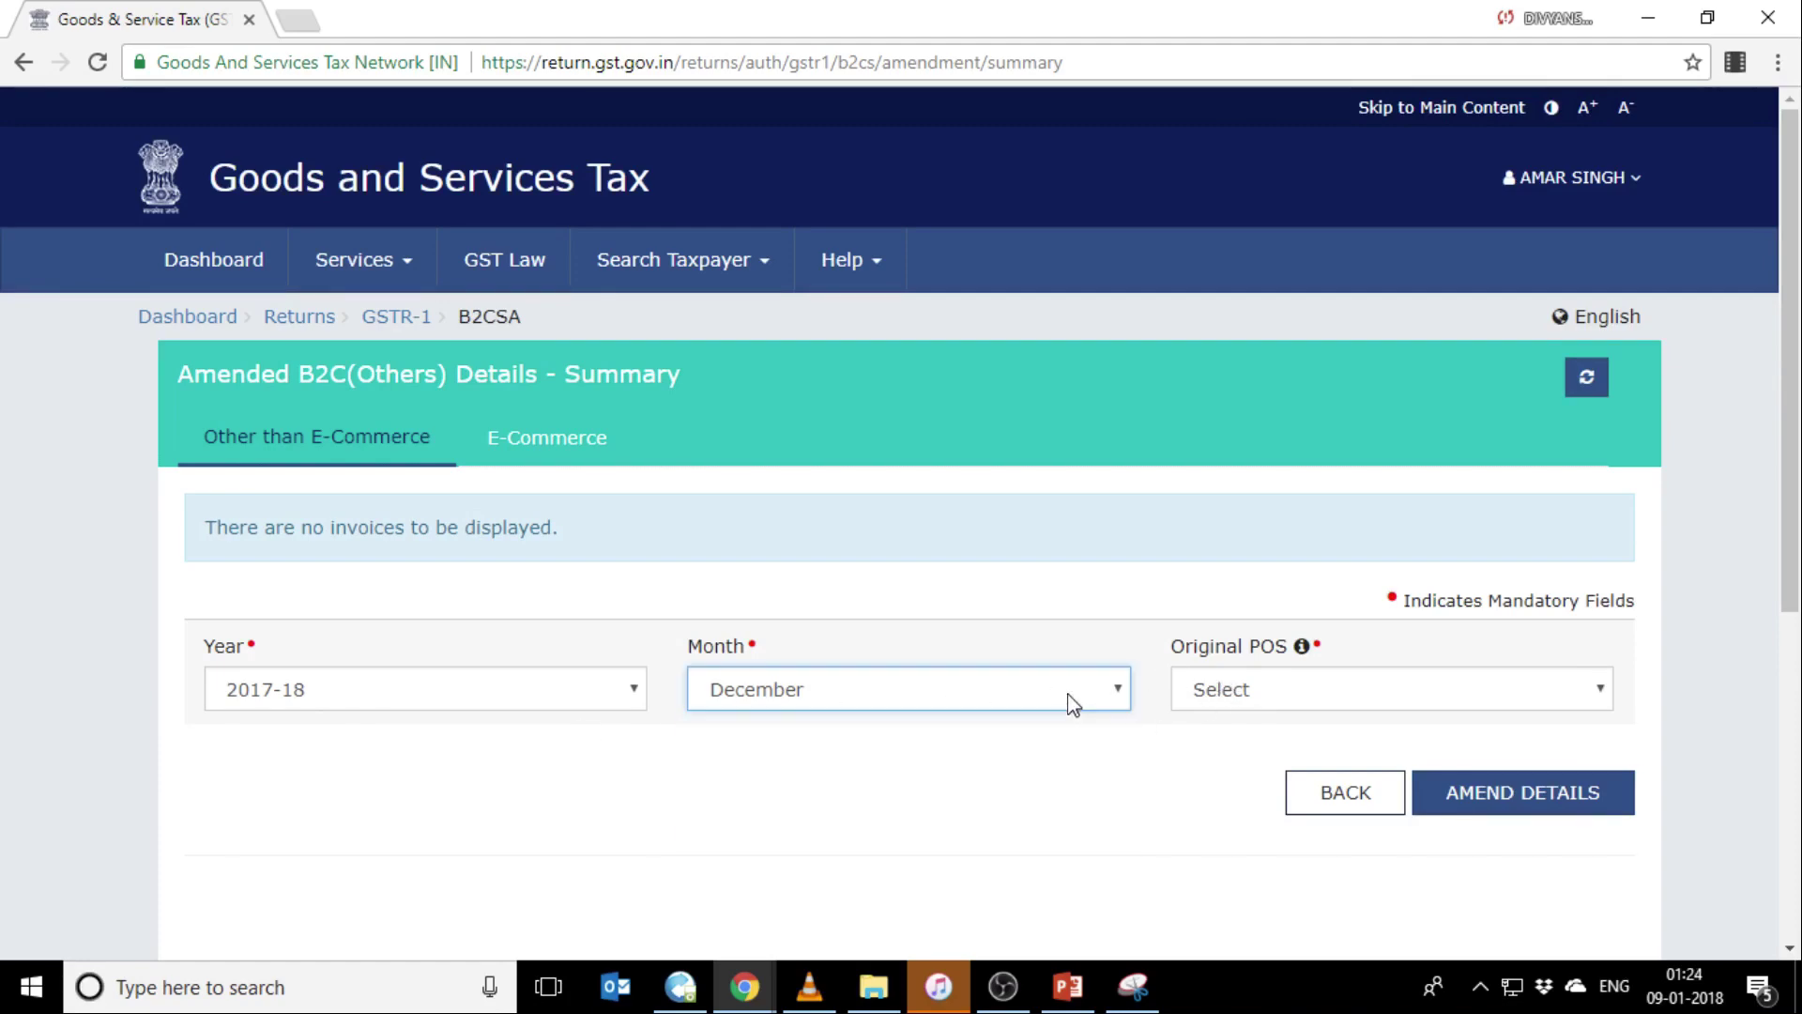
{"action": "left_click", "coordinate": [1242, 692]}
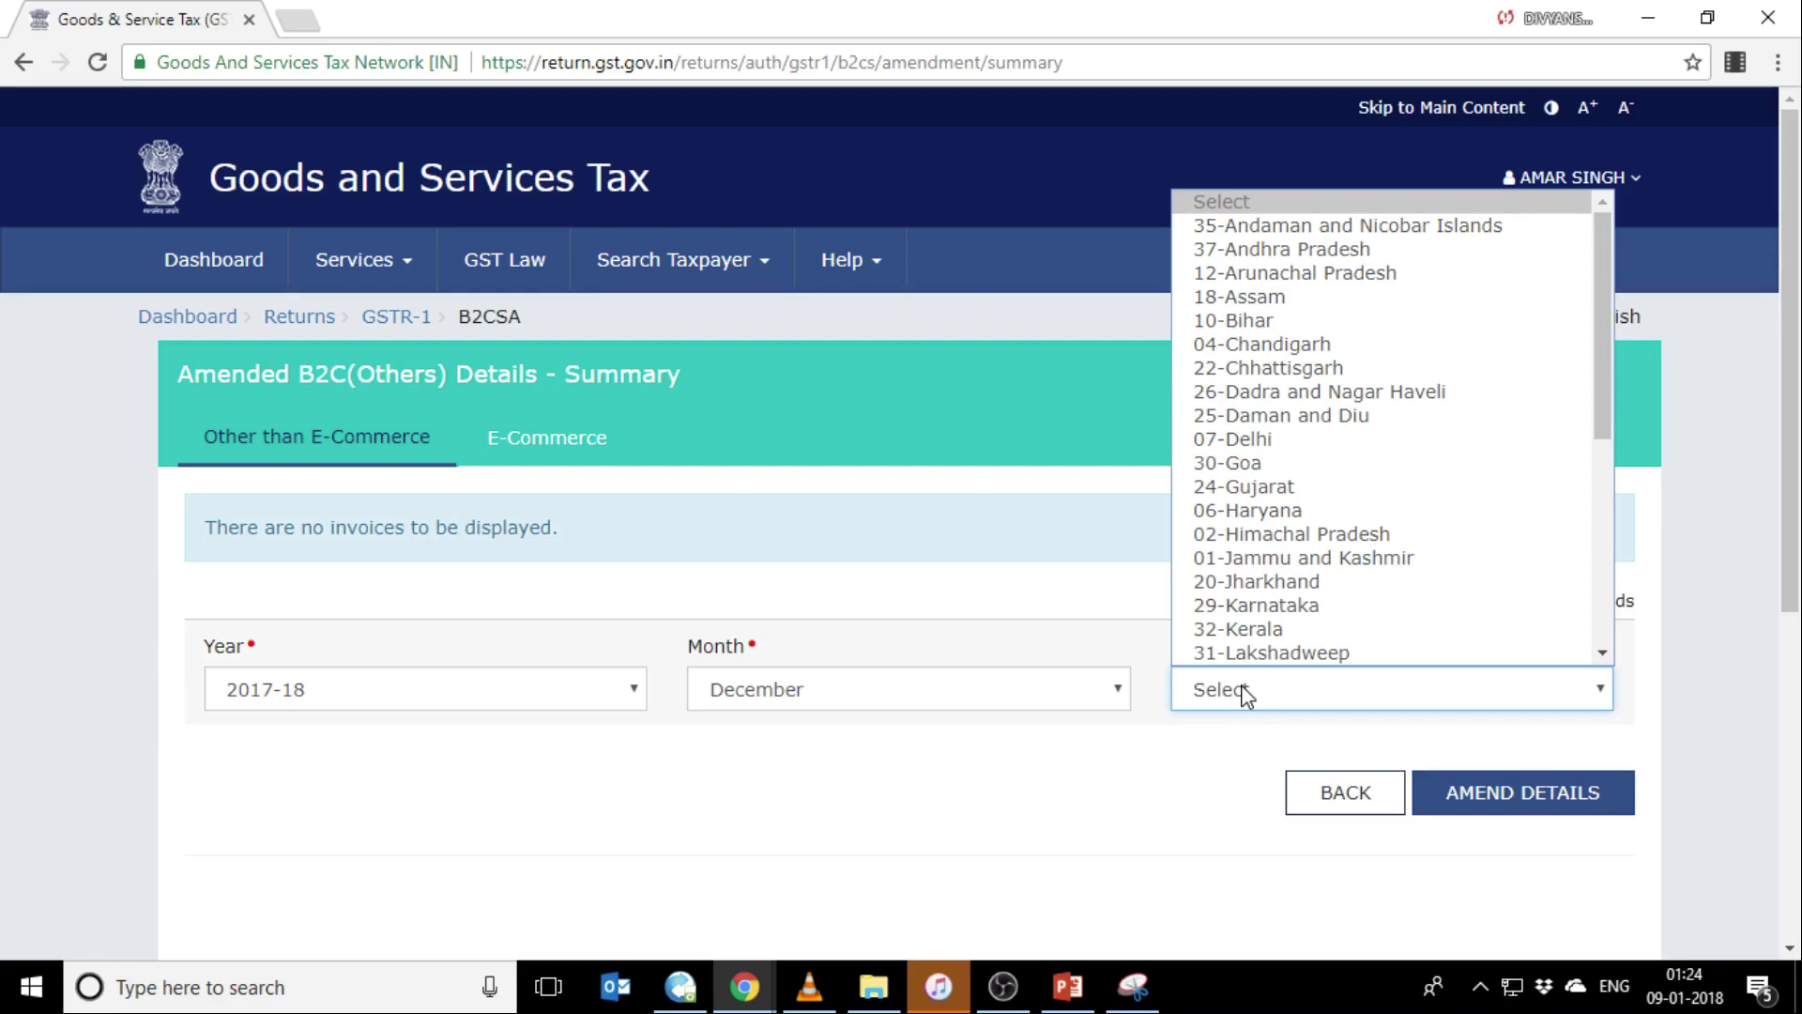
{"action": "left_click", "coordinate": [1279, 510]}
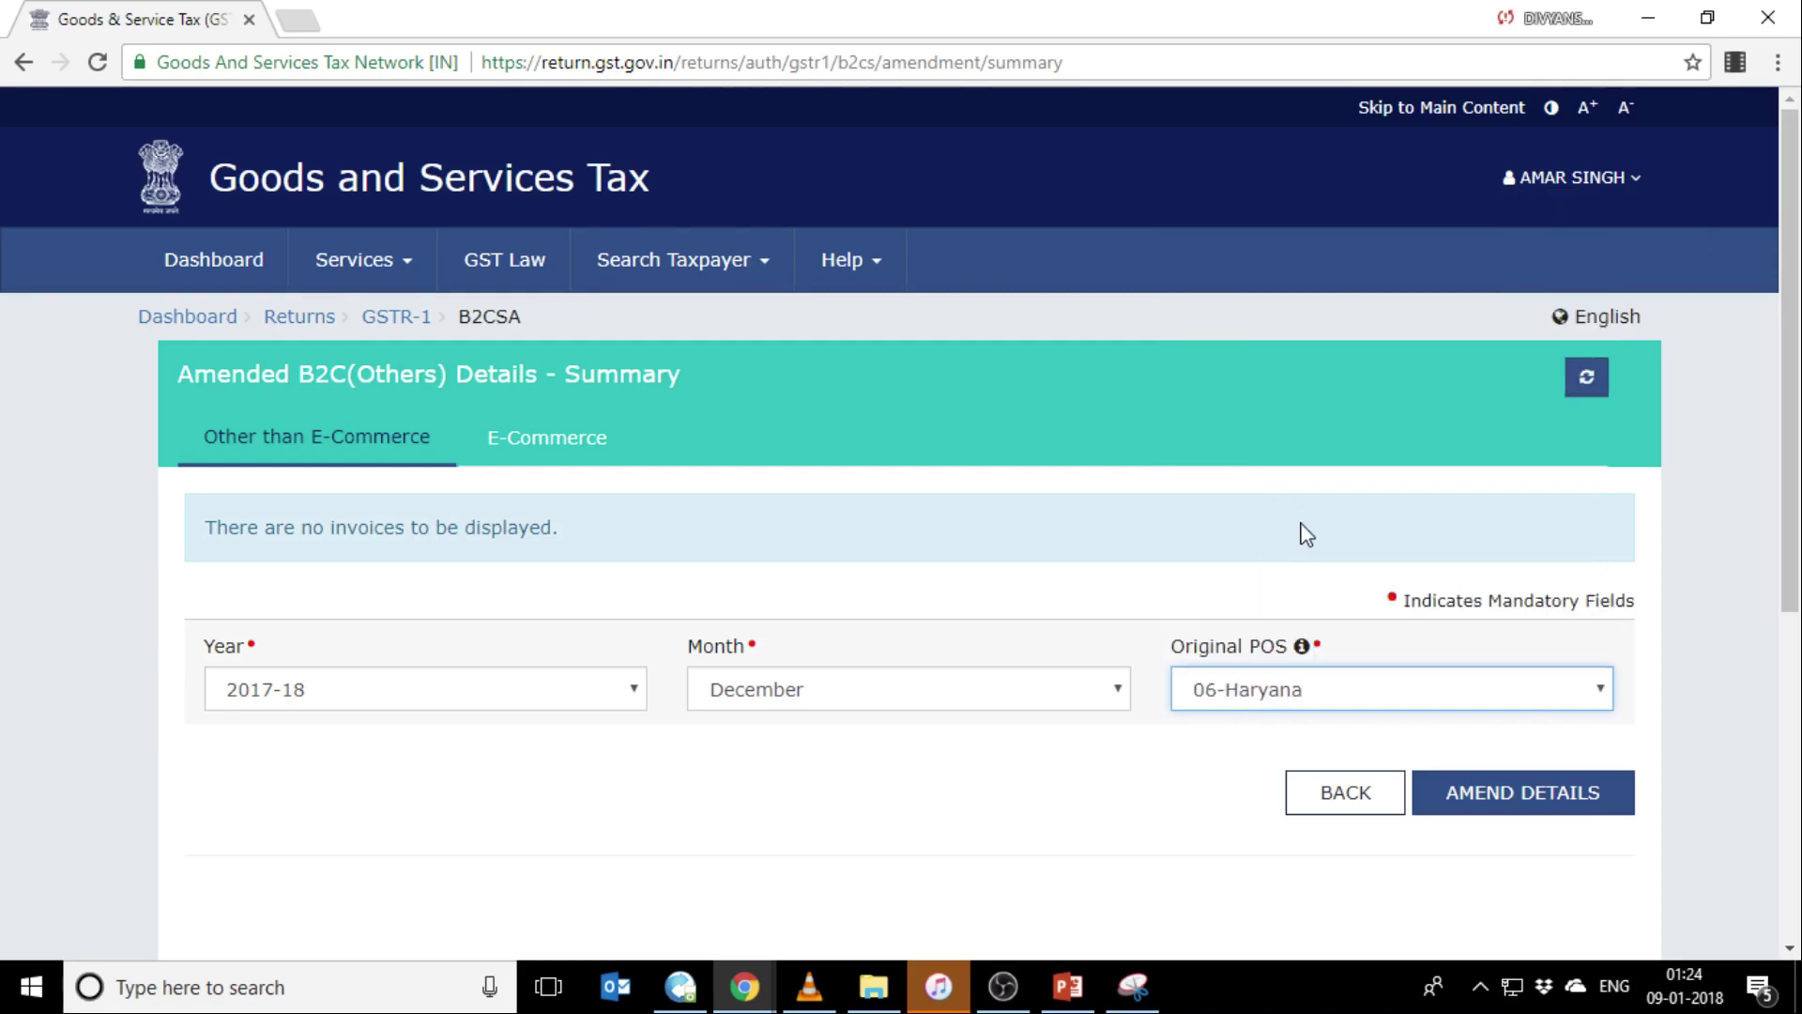
{"action": "left_click", "coordinate": [1506, 801]}
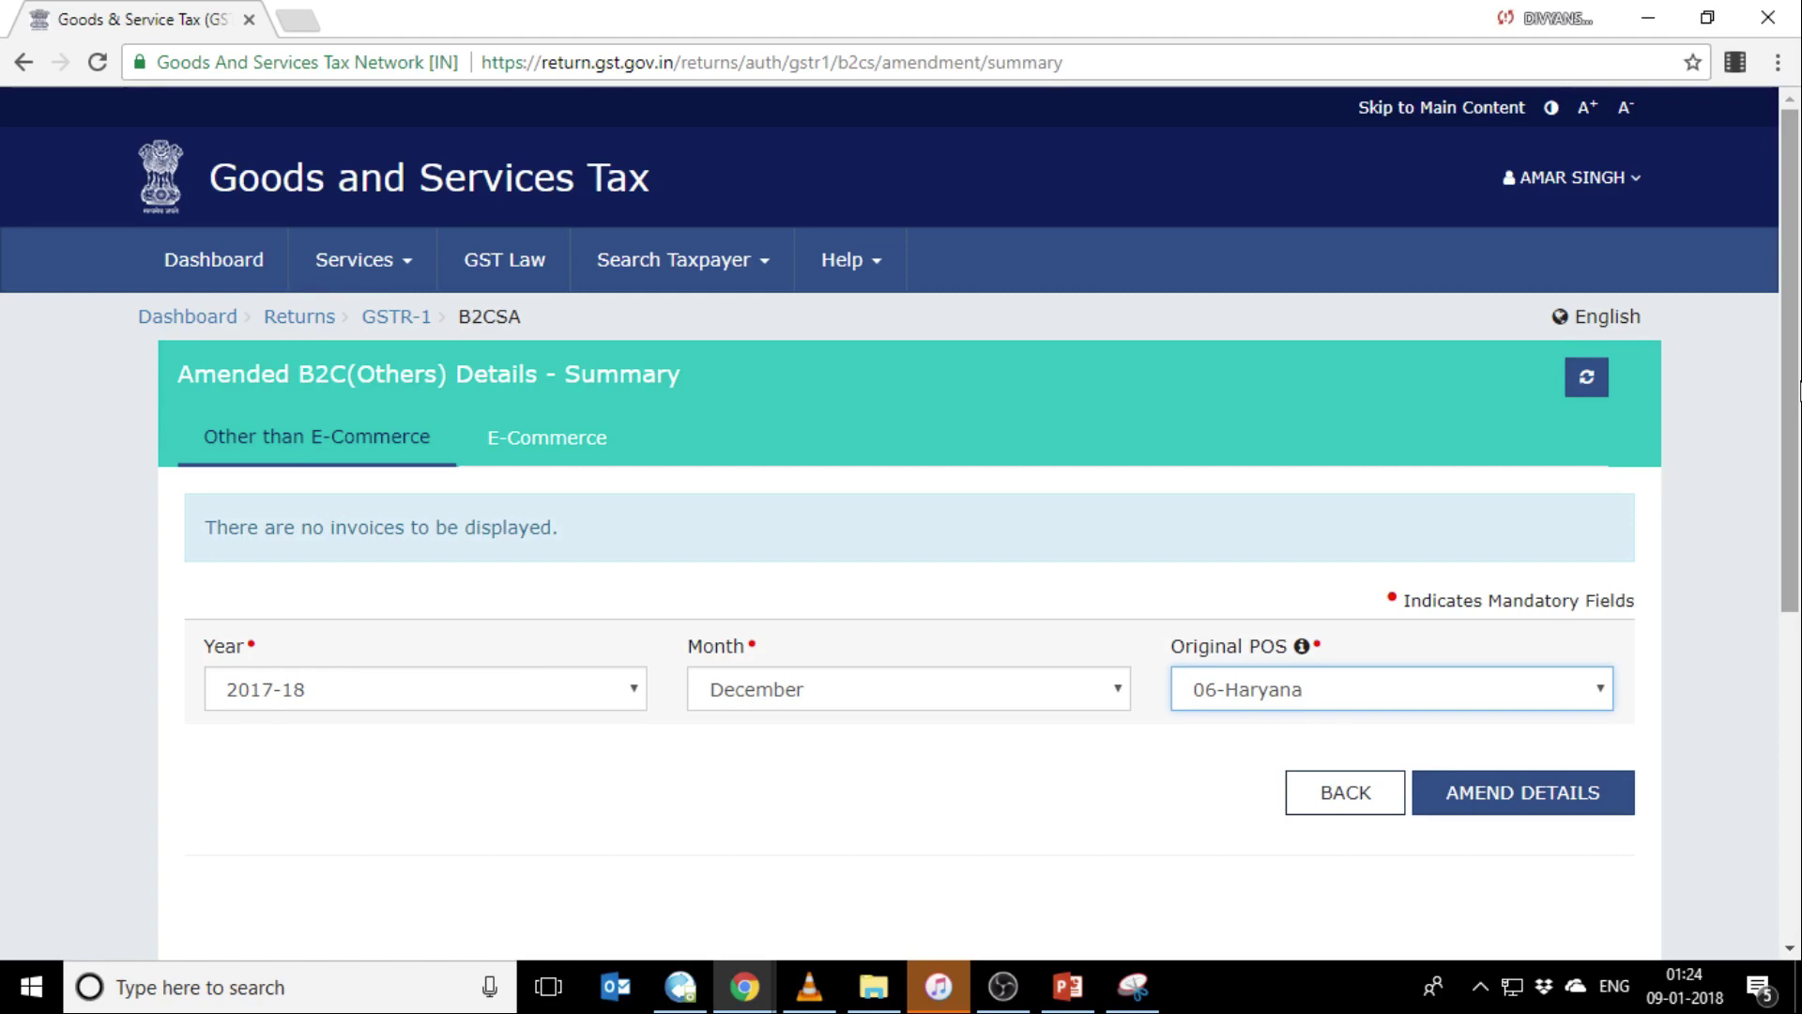
Step: Go back to the GSTR-1 overview and review its sections down to the acknowledgement and submission options
{"action": "scroll", "coordinate": [899, 451], "scroll_direction": "down", "scroll_amount": 1}
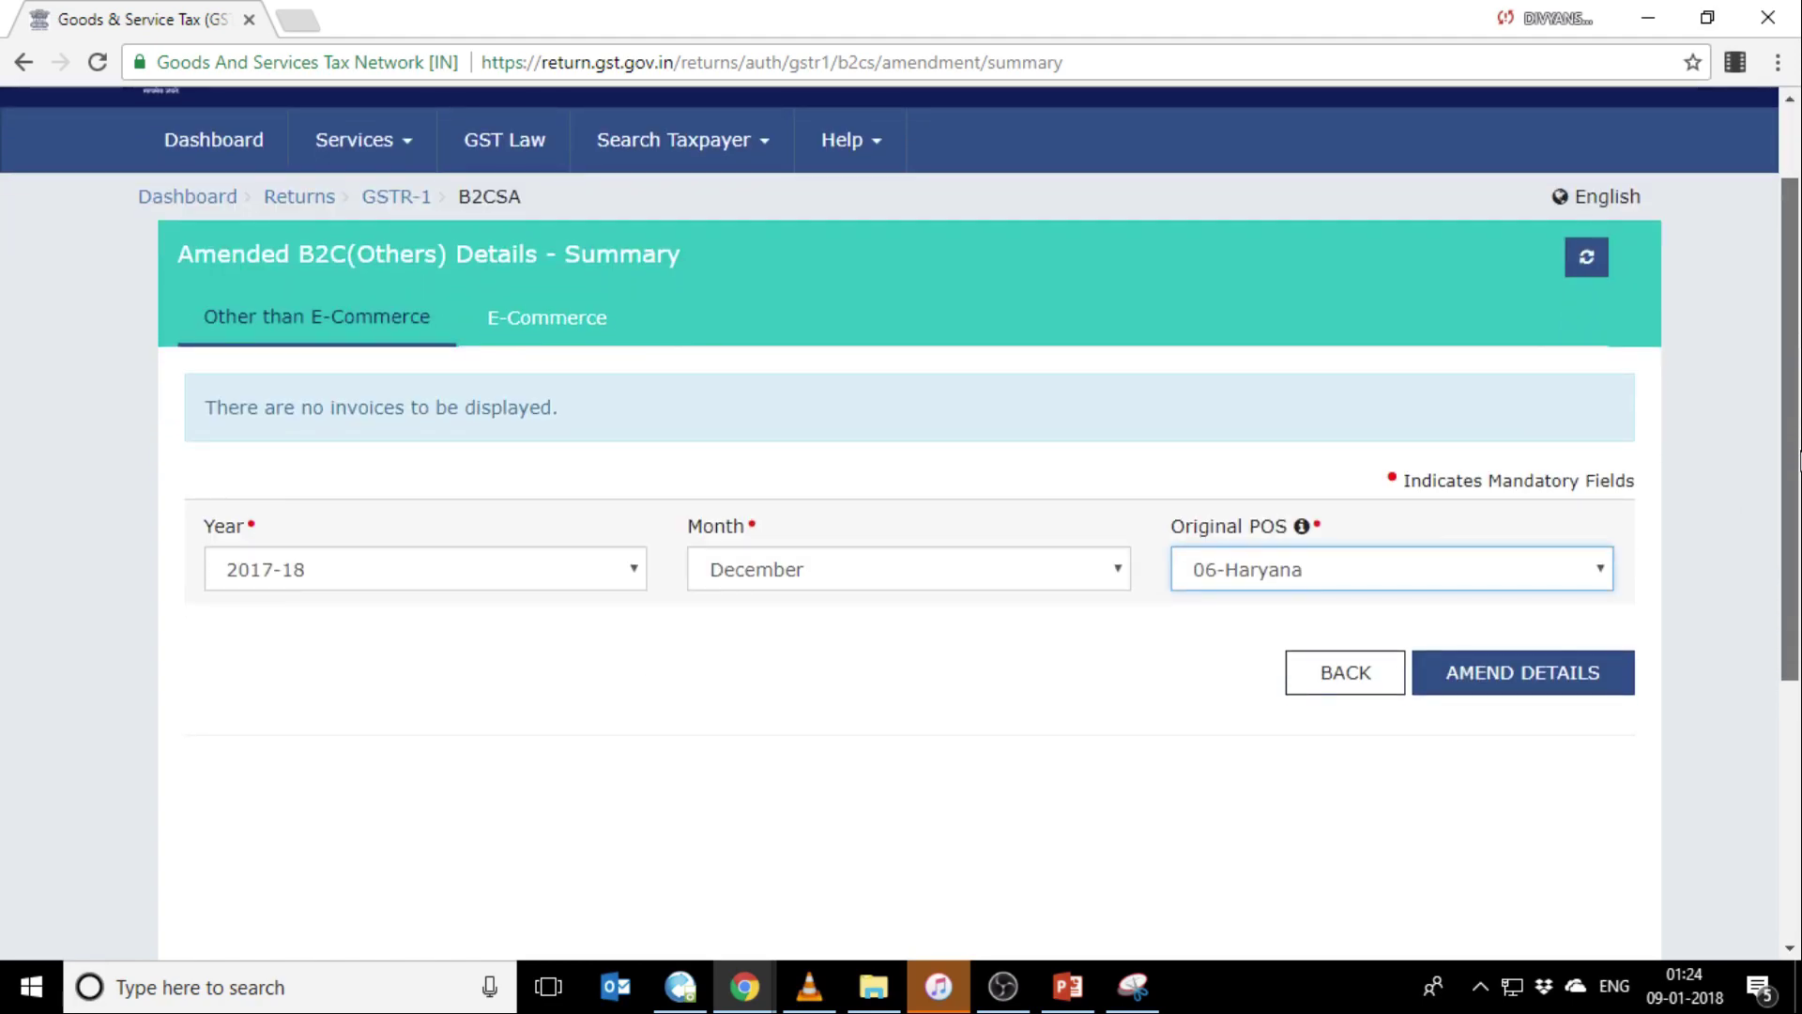
{"action": "scroll", "coordinate": [899, 451], "scroll_direction": "up", "scroll_amount": 1}
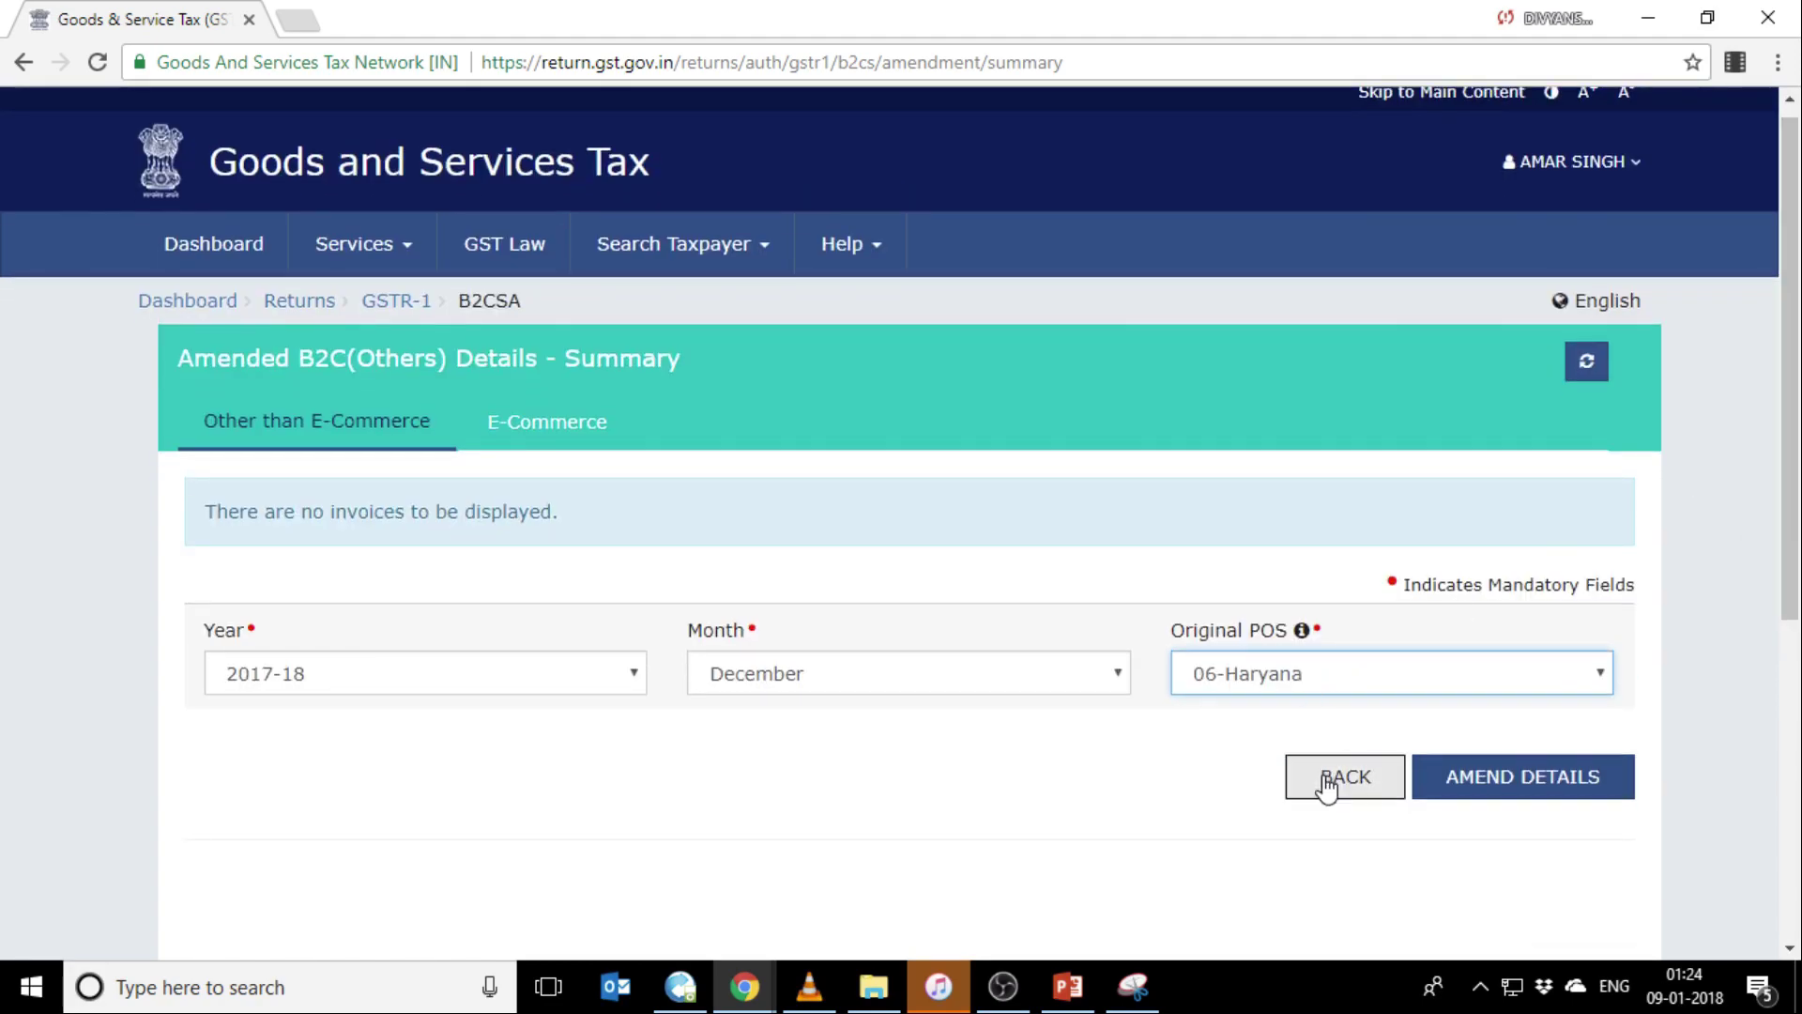
{"action": "left_click", "coordinate": [1325, 783]}
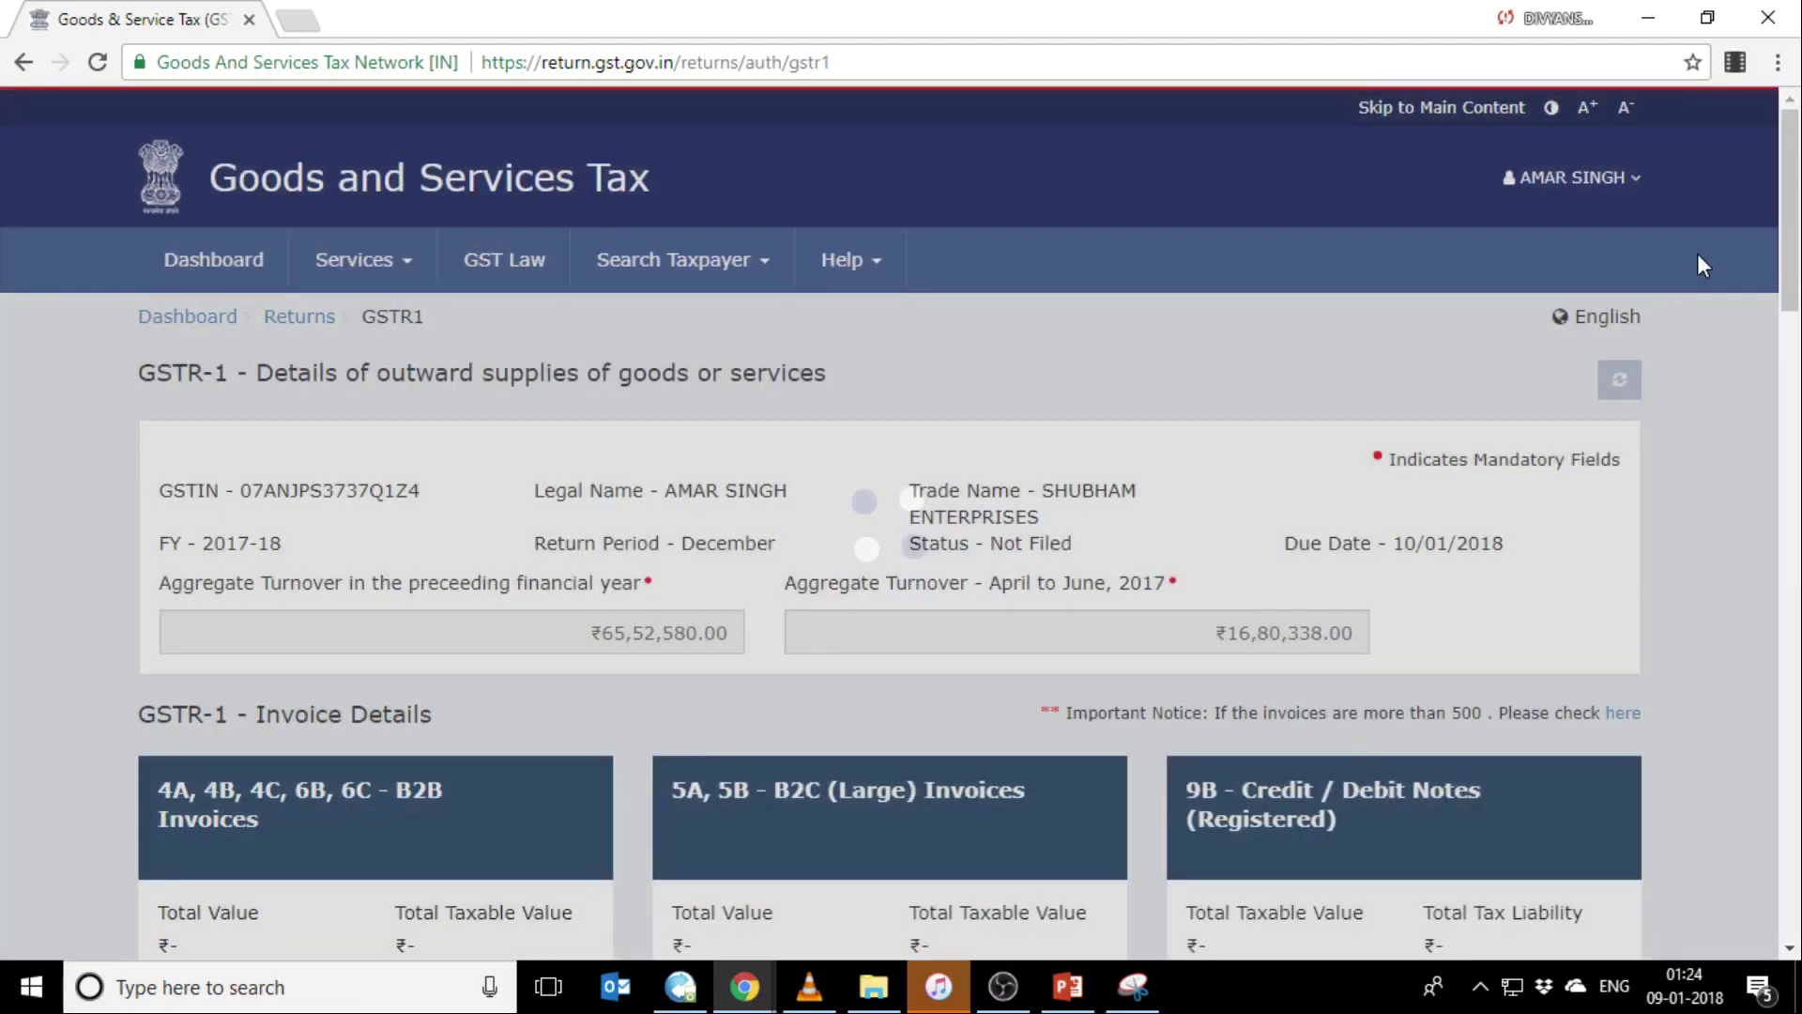
{"action": "scroll", "coordinate": [1800, 246], "scroll_direction": "down", "scroll_amount": 1}
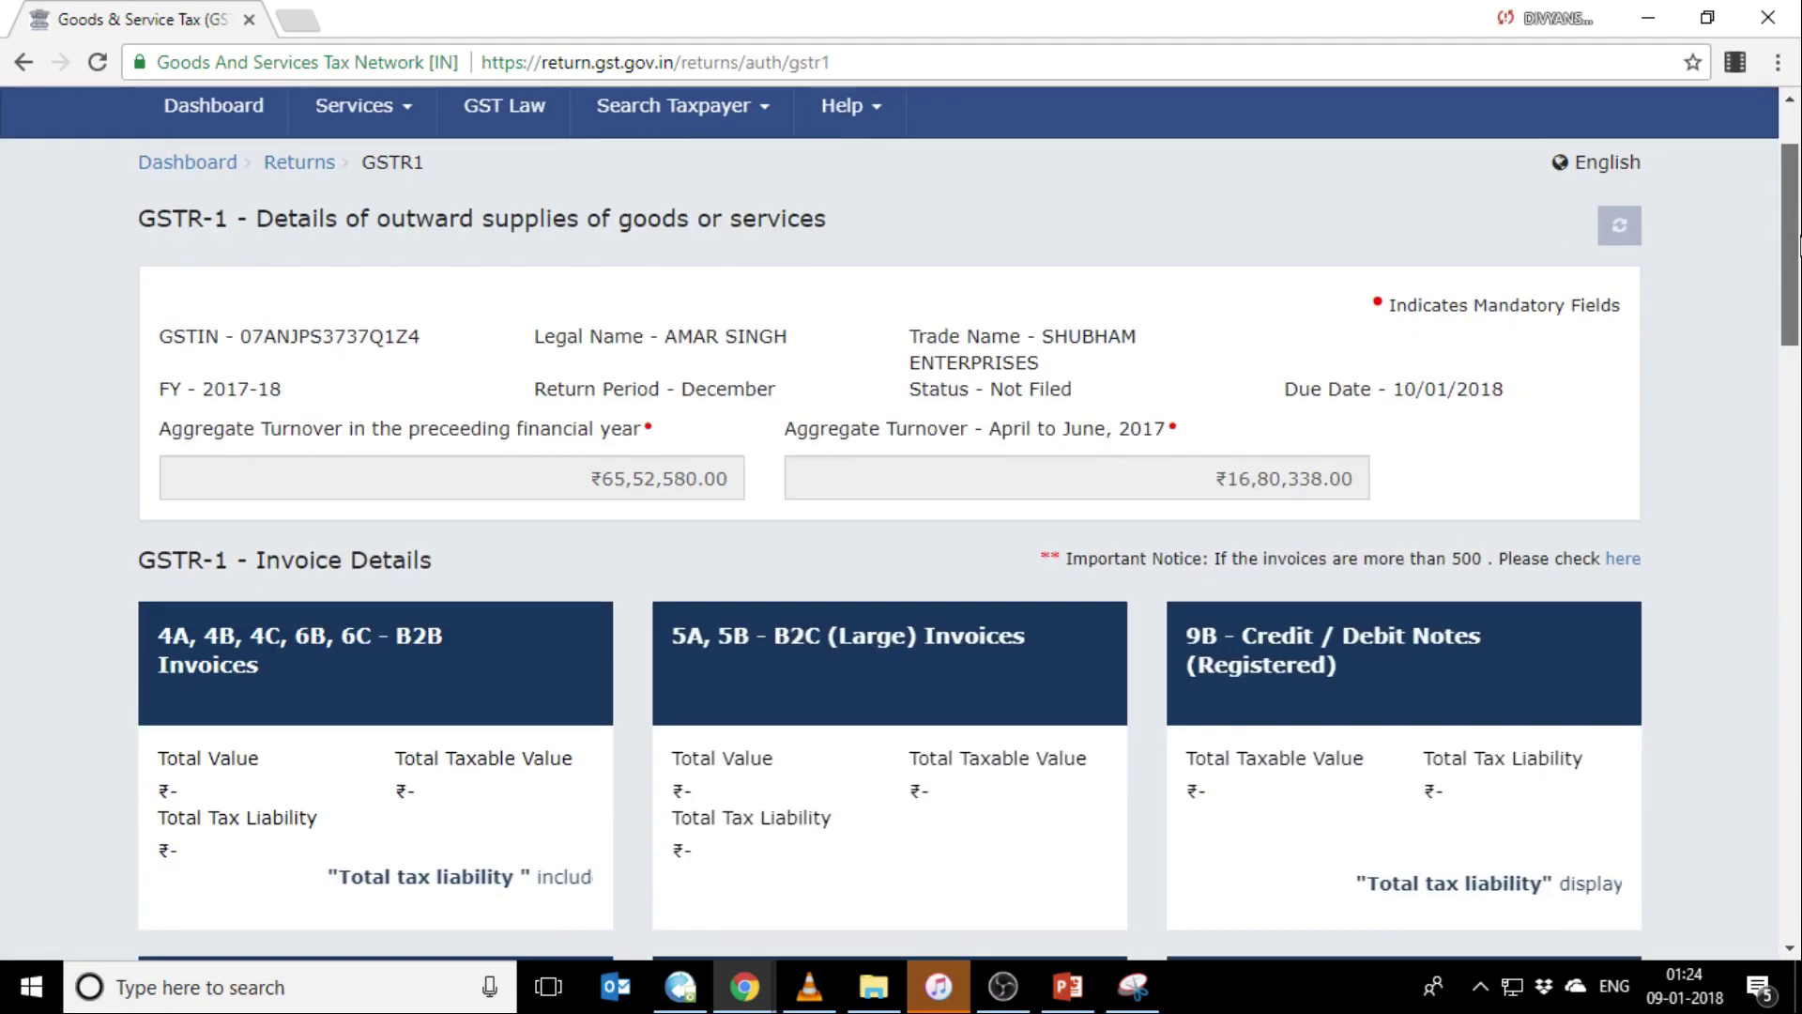
{"action": "left_click_drag", "start_coordinate": [1799, 246], "coordinate": [1799, 802]}
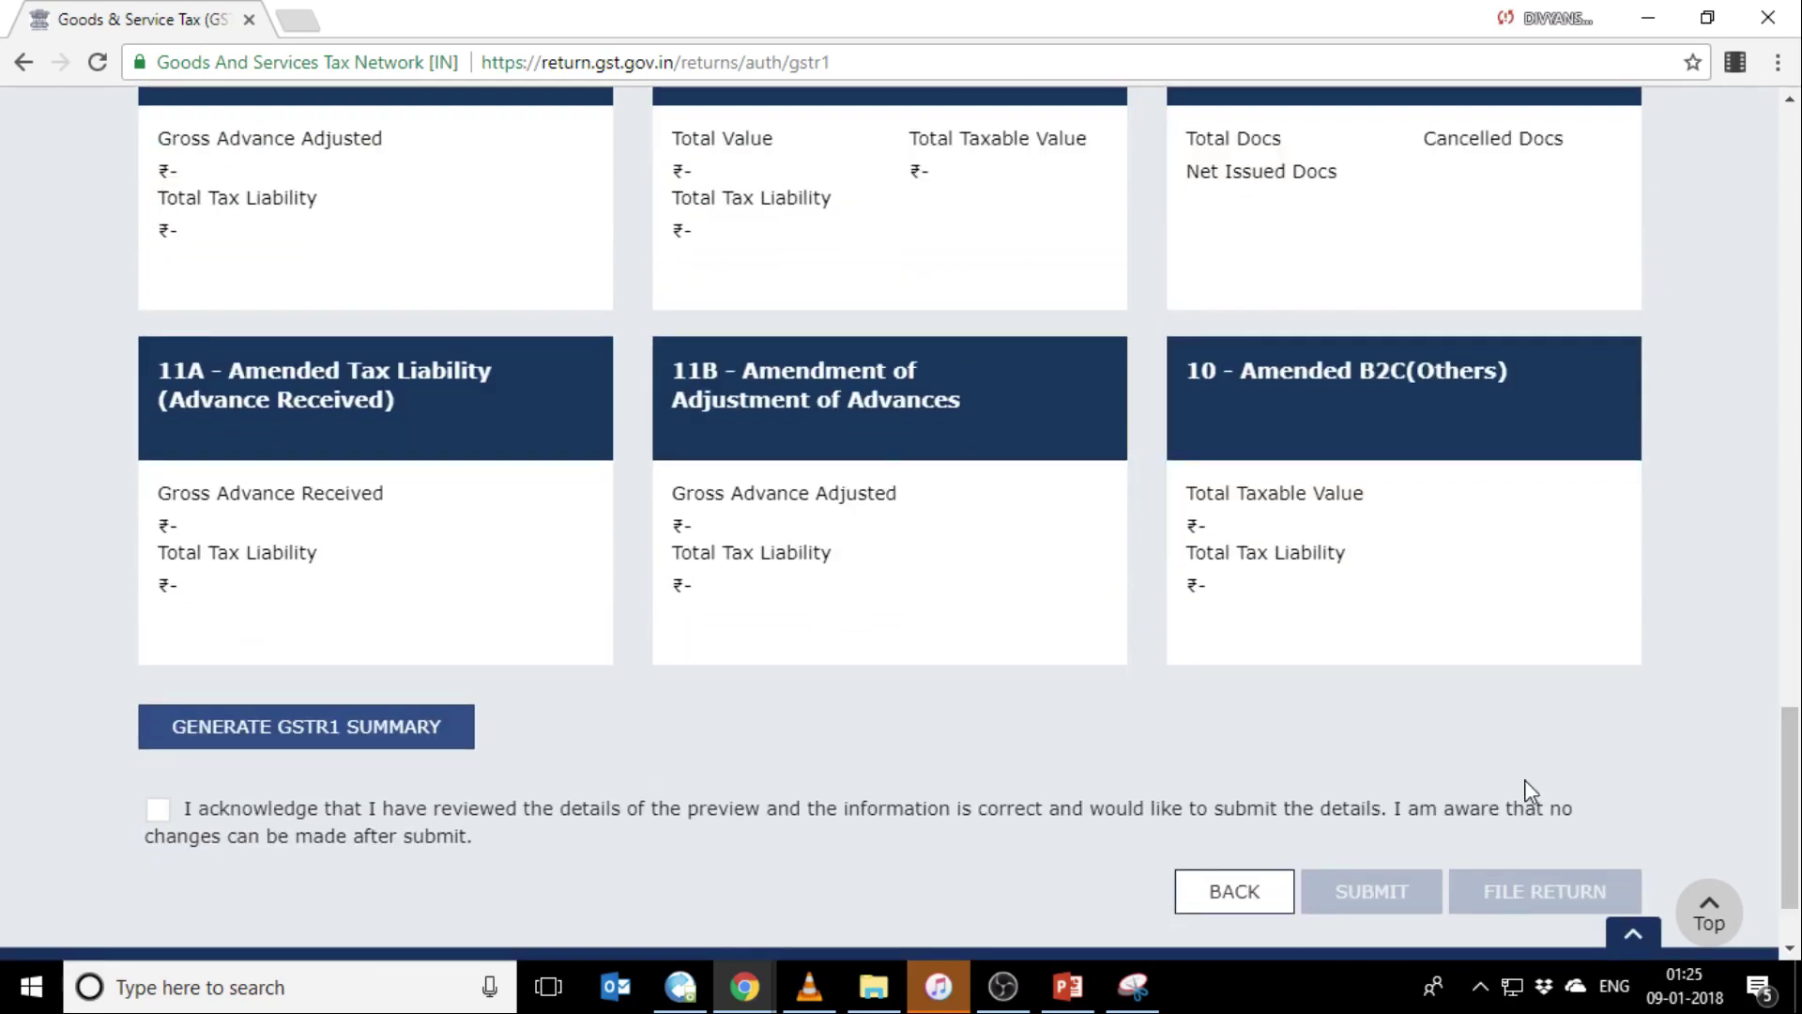